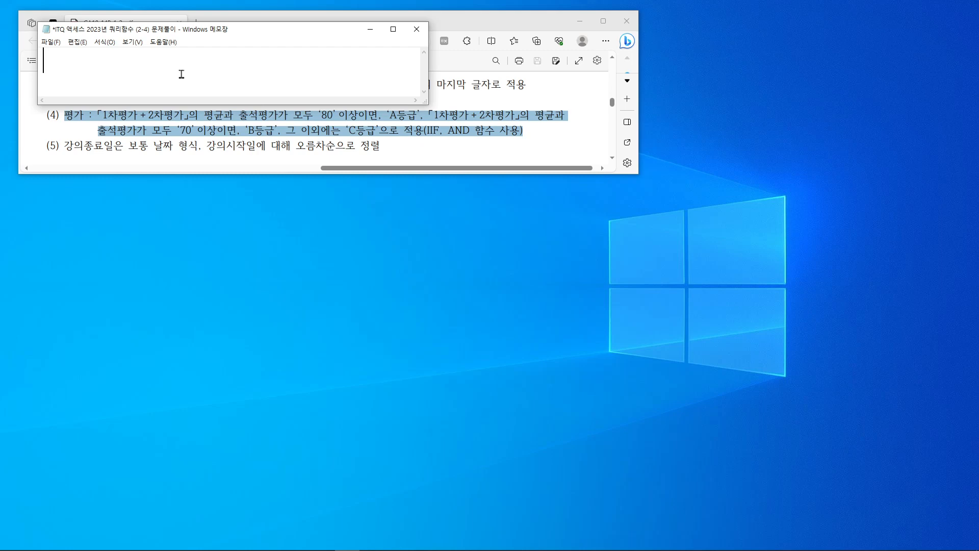
Write the function template "IIF( 조건식, 값1, 값2 )" as the first line of the note.
text(IIF( WH)
key(BackSpace)
key(BackSpace)
text(조건ㅅ)
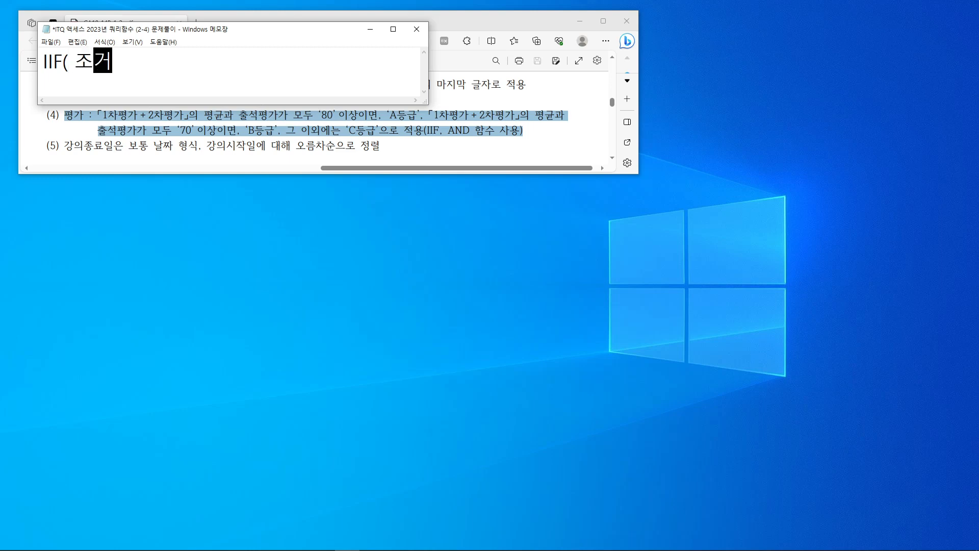
text(ㅣㄱ )
text(, )
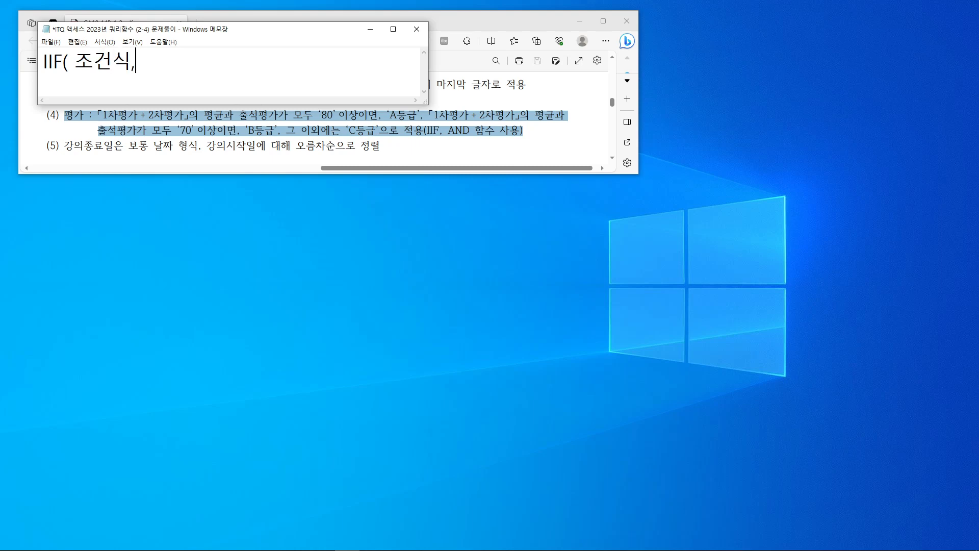
text(ㄱ)
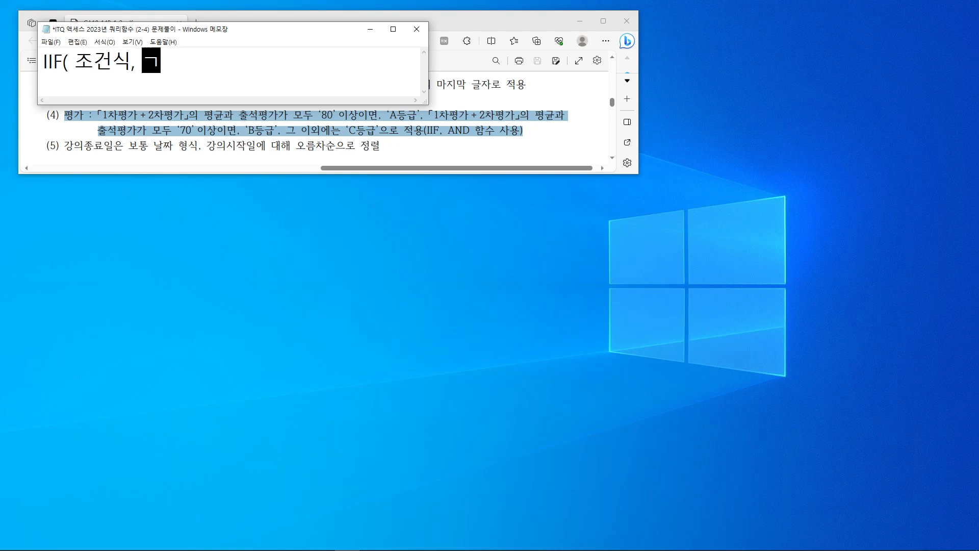
text(ㅏㅂㅅ)
text(1,)
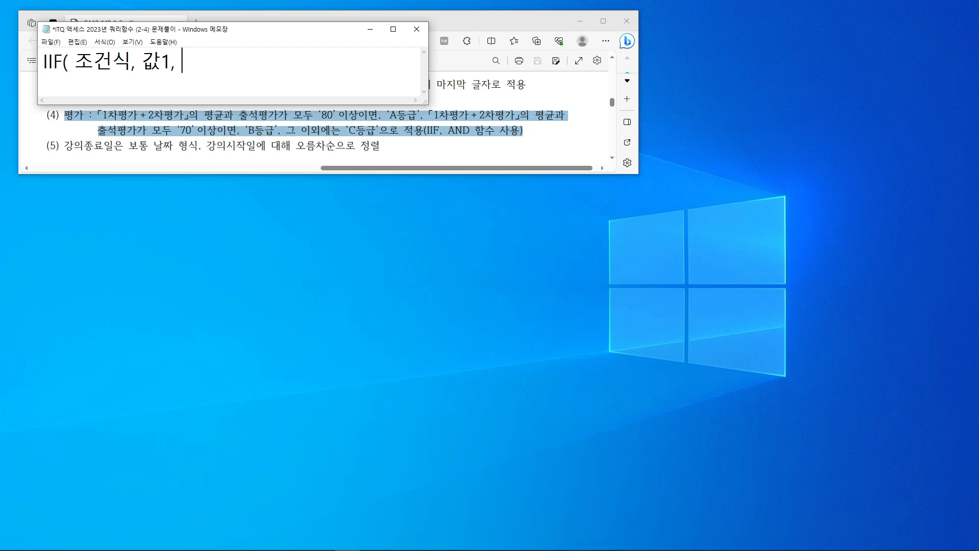
text( ㄱㅏㅂㅅ)
text(2 ))
key(Return)
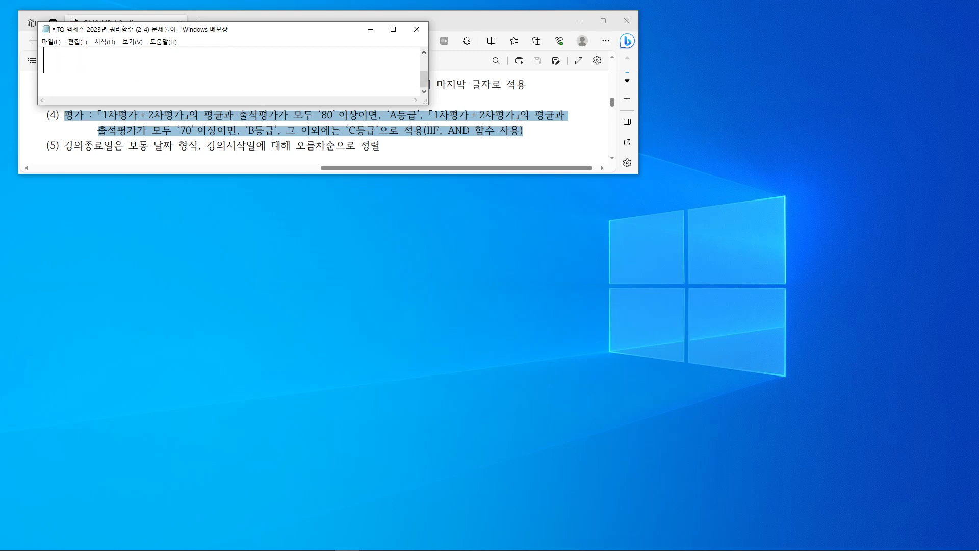
Write the function template "AND( ~이고, ~이면서 )" on the second line of the note.
key(Hangul)
text(AND)
text(( )
text(DL)
key(BackSpace)
key(BackSpace)
text(이고, )
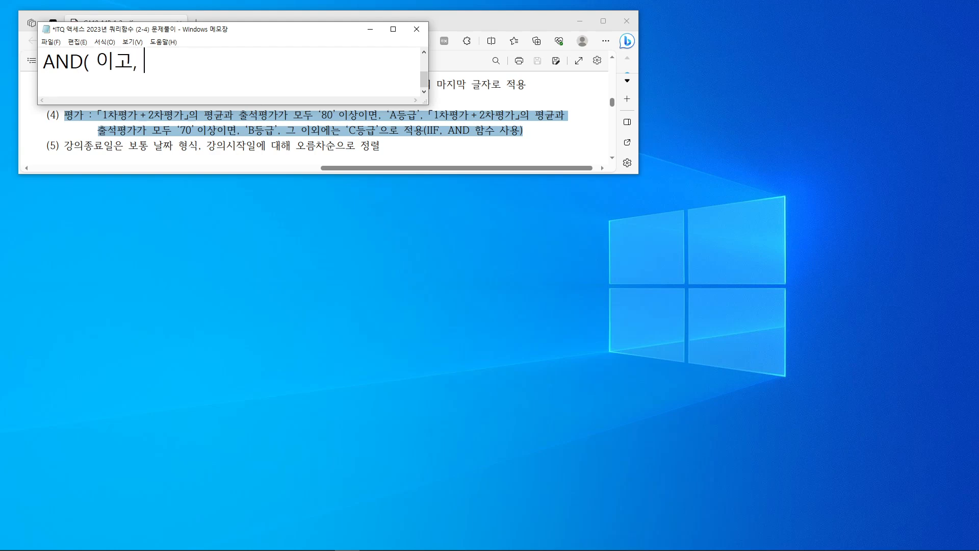
text(~이면서)
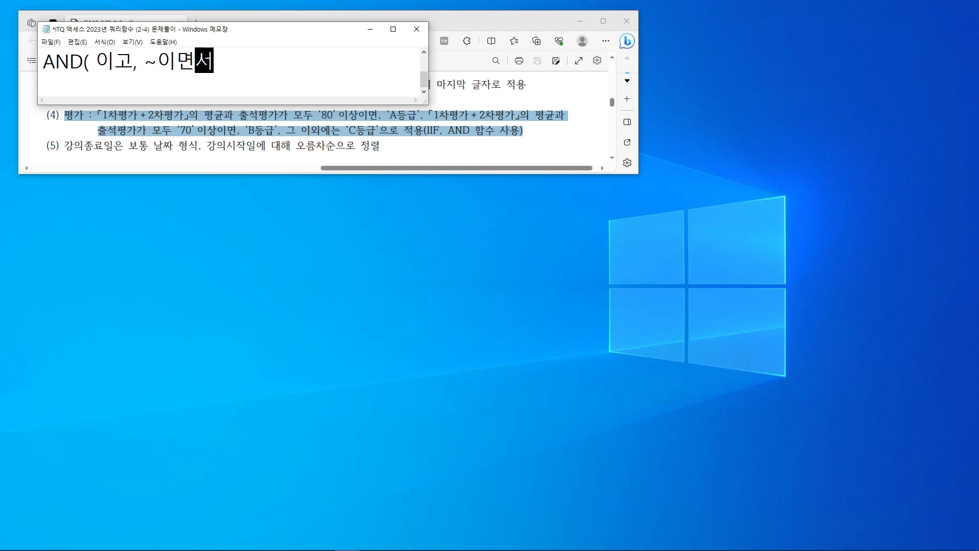
text( ))
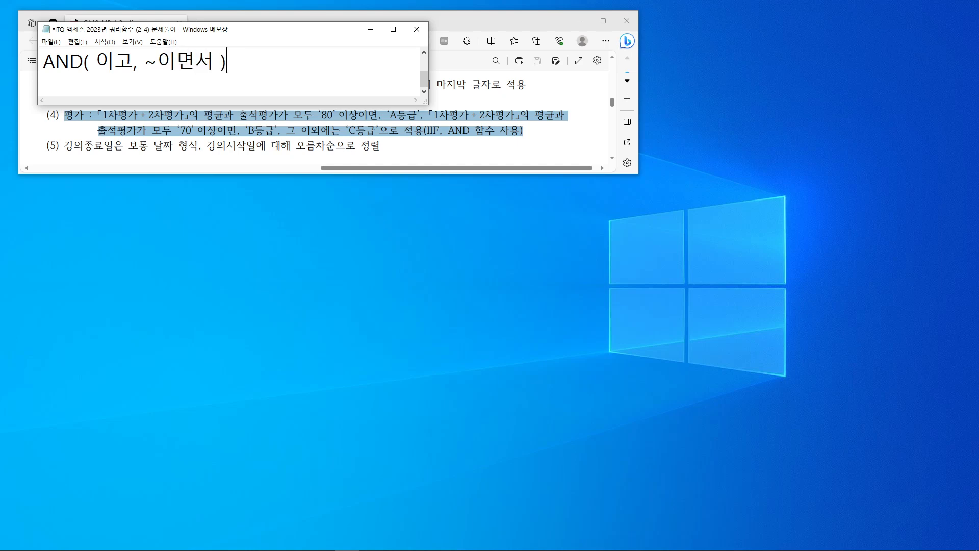
click(97, 62)
text(~)
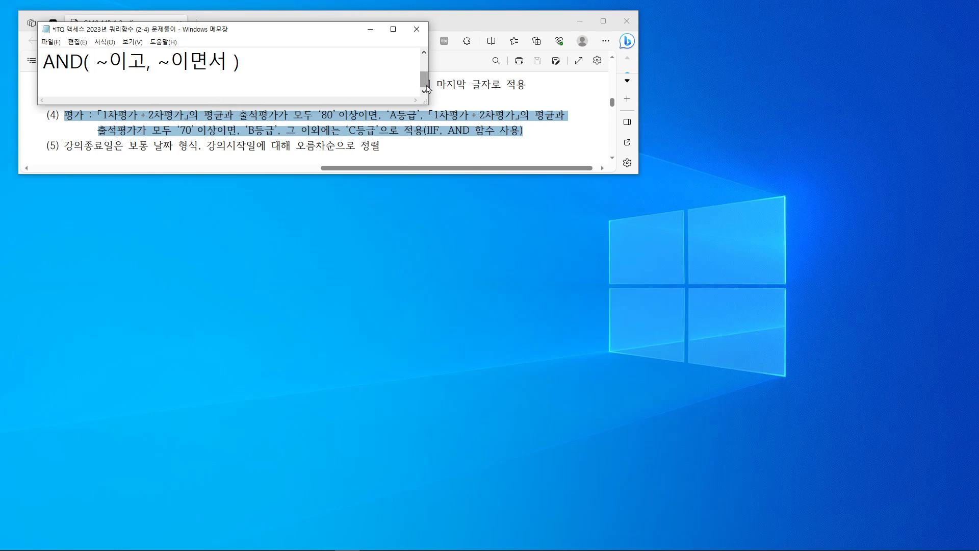
Enlarge the note window slightly and move it below the highlighted question (4), with both template lines in view.
scroll(428, 89, up, 1)
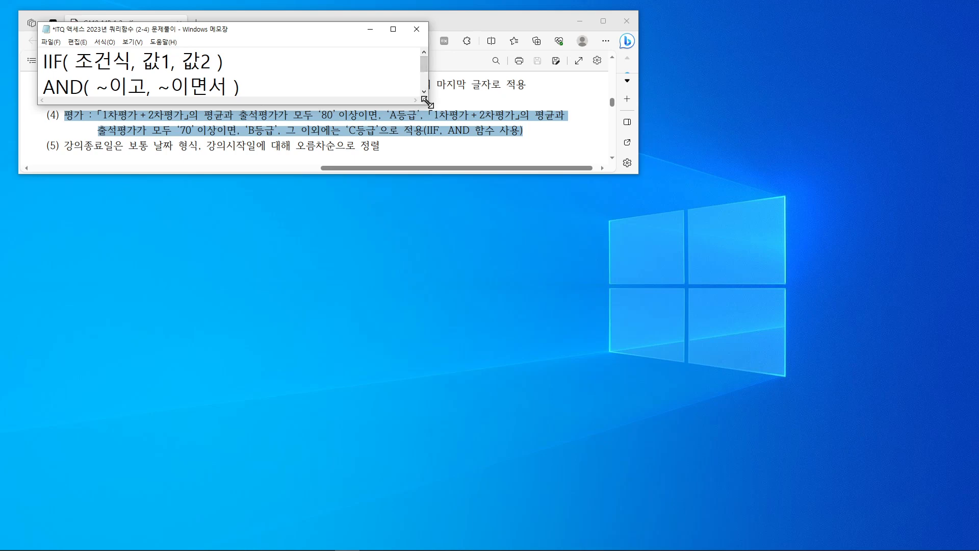
drag(428, 102, 432, 106)
drag(289, 32, 286, 176)
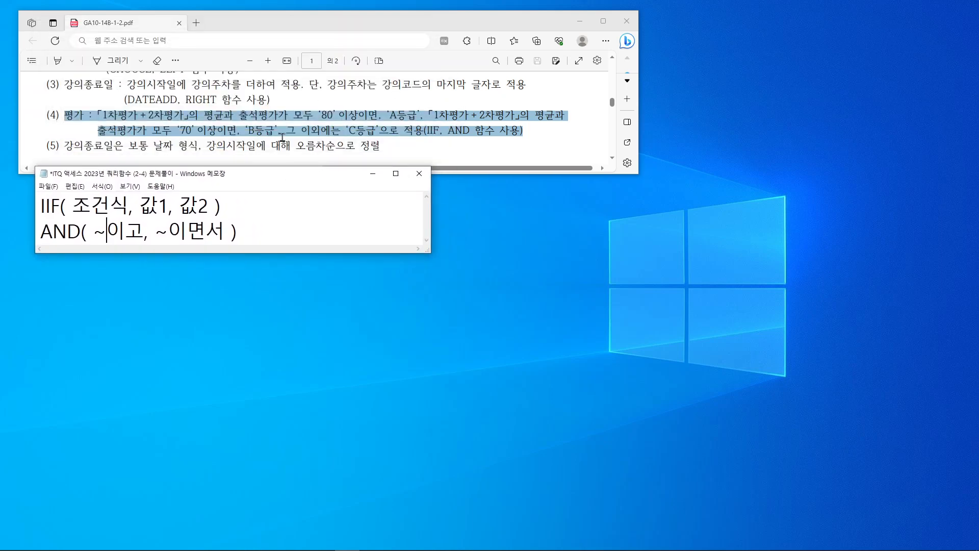
drag(287, 102, 346, 124)
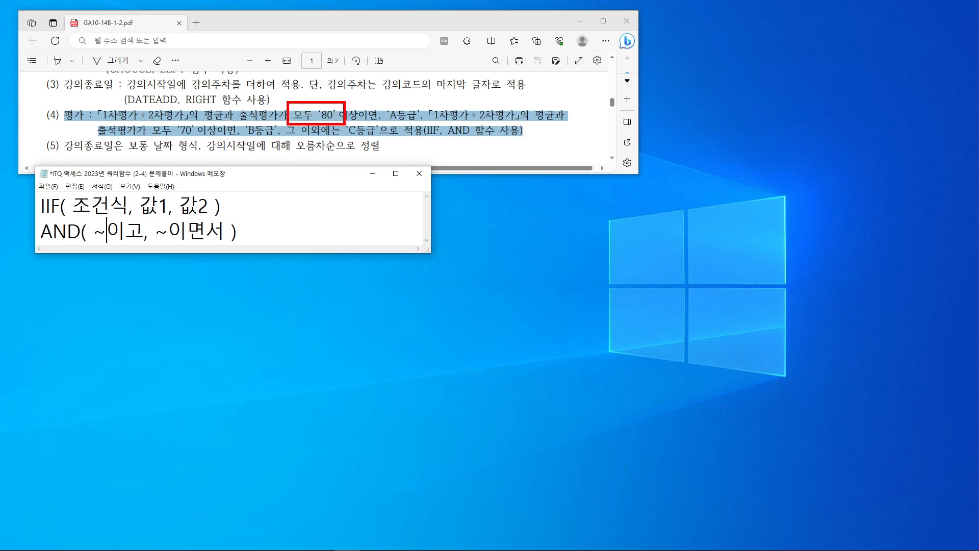
drag(35, 217, 87, 245)
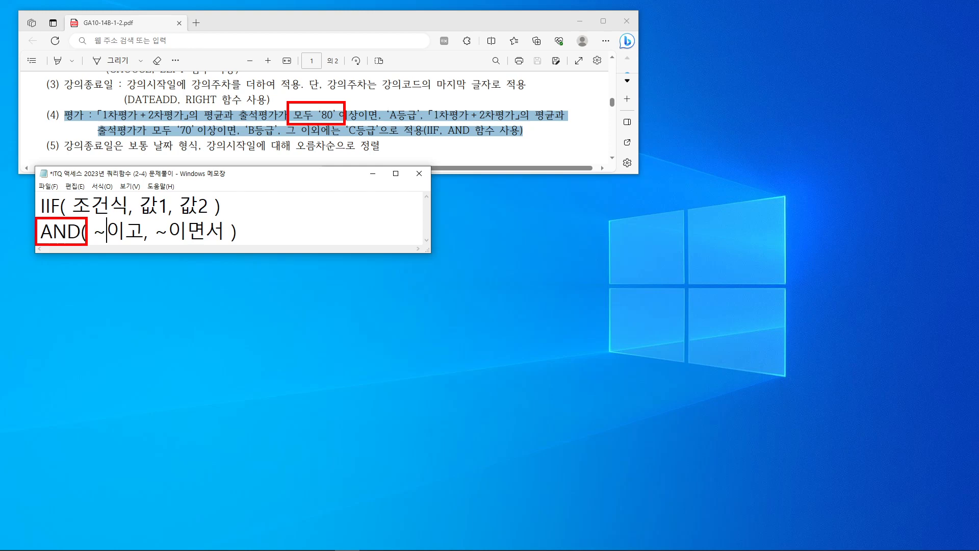
key(Escape)
mouse_move(258, 178)
mouse_down()
mouse_move(265, 158)
mouse_move(255, 160)
mouse_up()
click(247, 219)
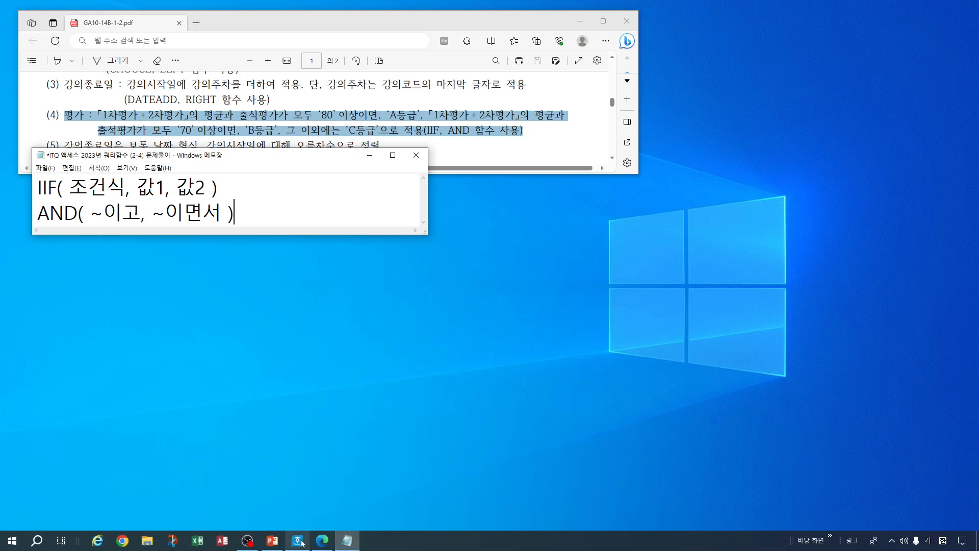
Bring up the Hangul document "2023년 10월 B형.hwp" and examine the 평가 column of the output table.
click(298, 543)
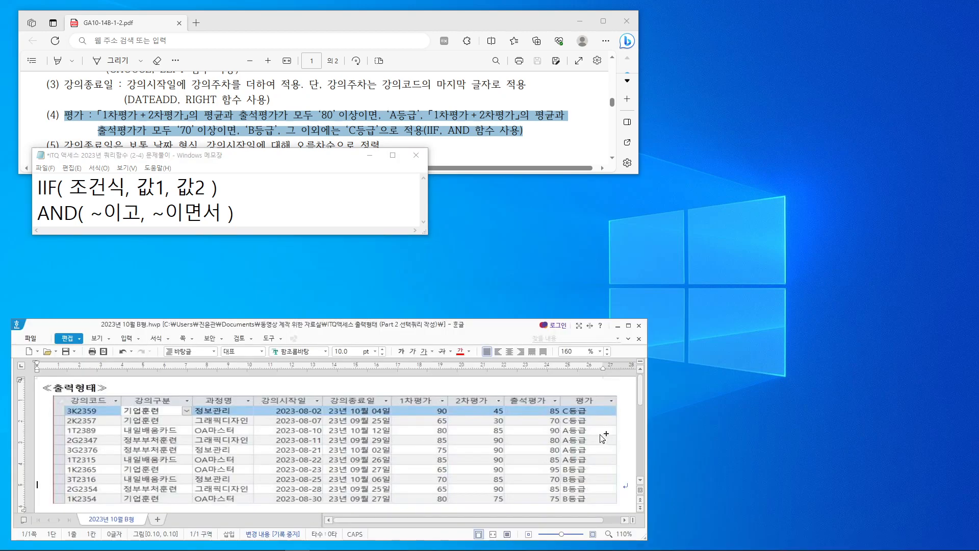
drag(565, 393, 606, 407)
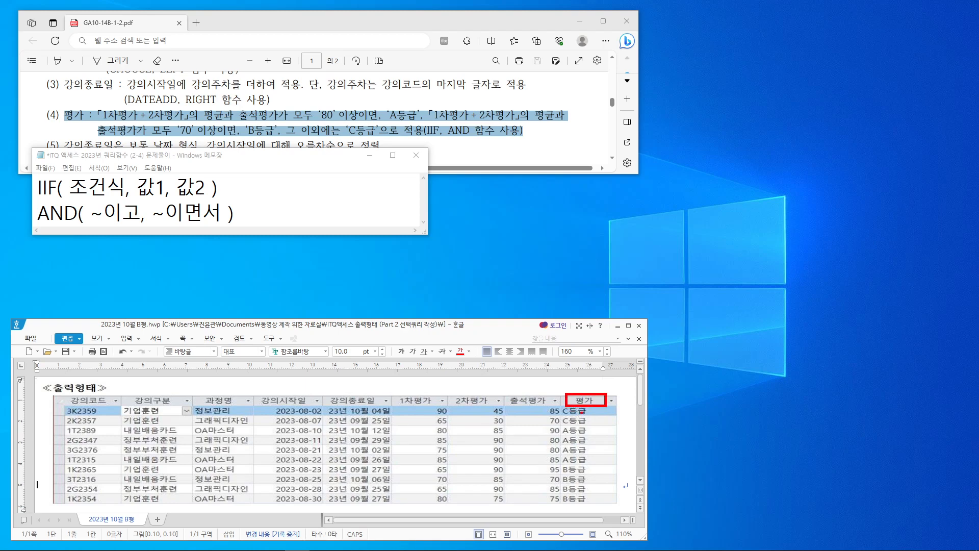
drag(556, 406, 588, 509)
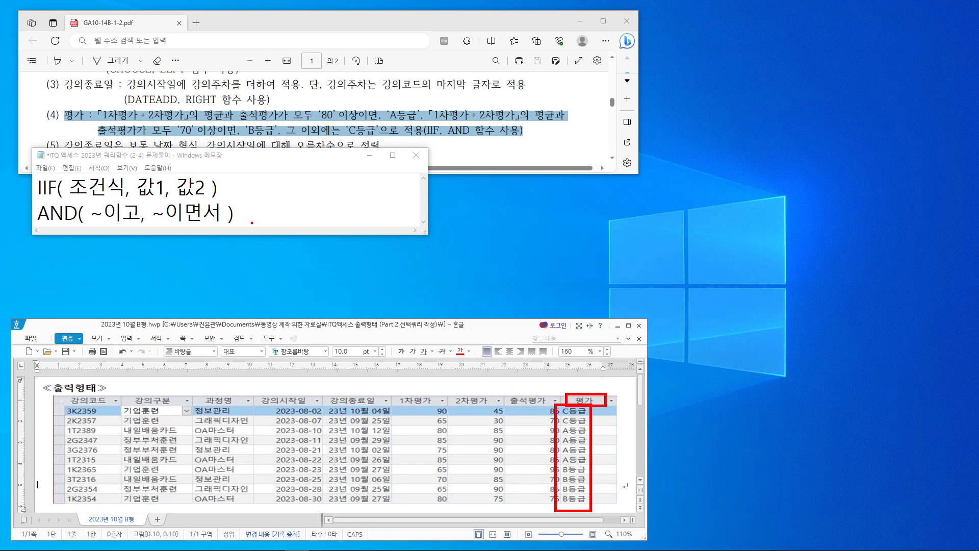
key(Escape)
Make the note window taller and add the field label "평가:" after a blank line below the AND template.
click(250, 215)
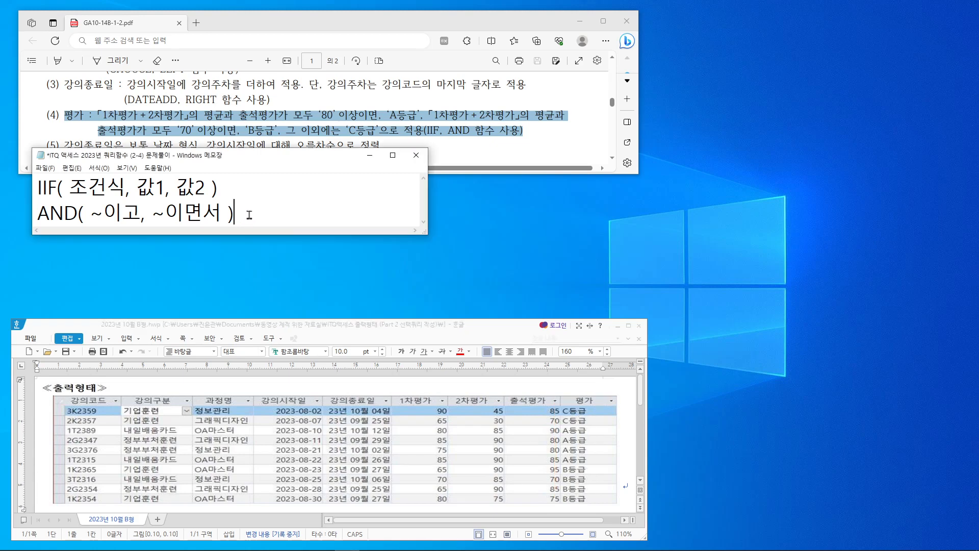
key(Return)
key(Return)
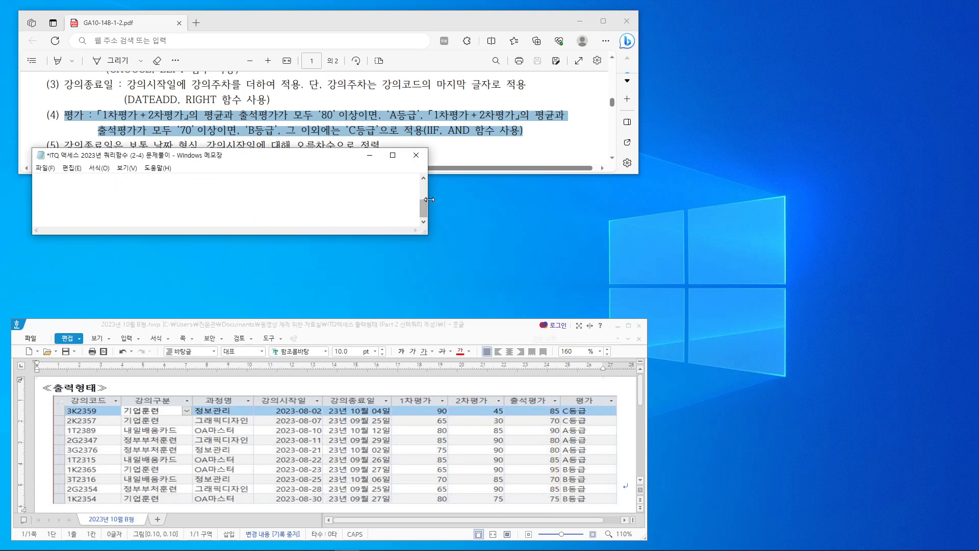
drag(423, 211, 423, 181)
drag(410, 235, 407, 320)
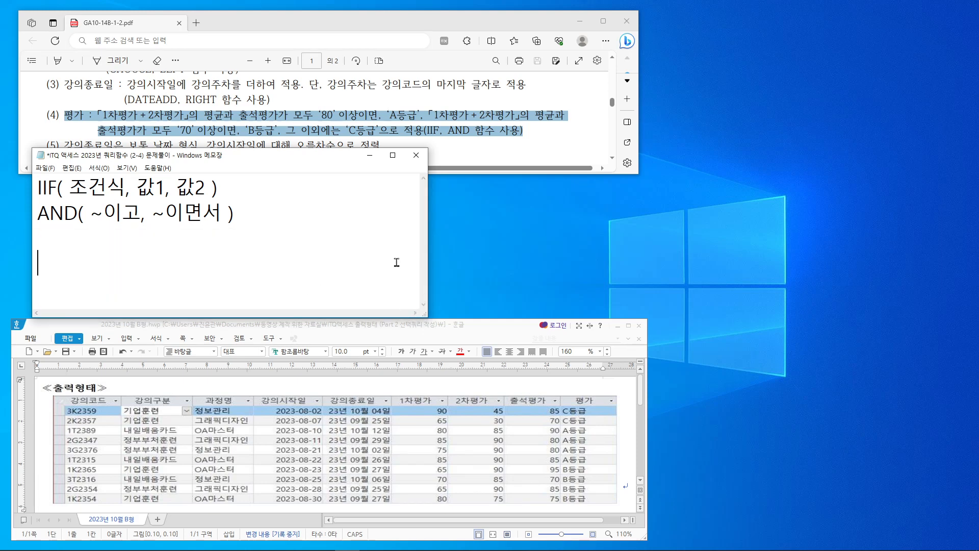
text(평가:)
Copy the IIF template line and paste it after the "평가:" label.
drag(224, 191, 36, 189)
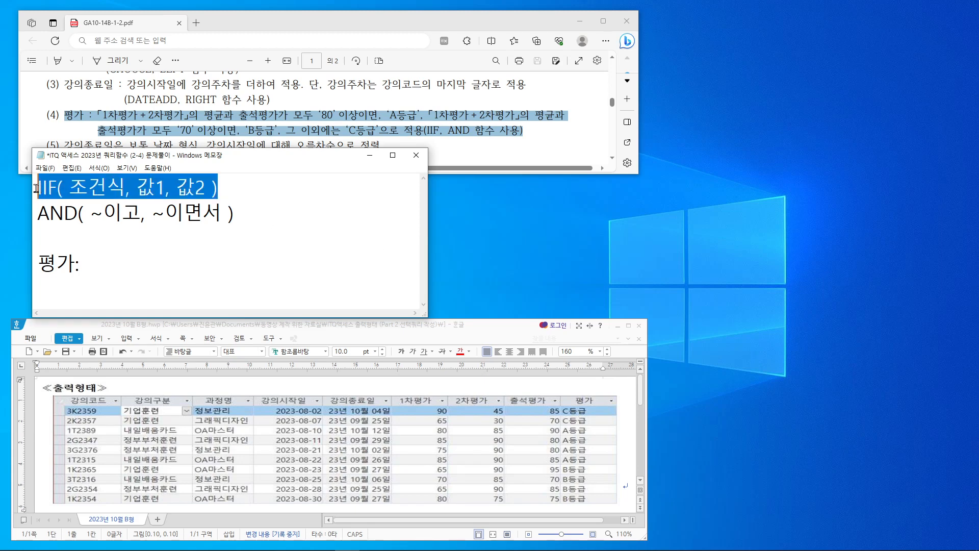
right_click(74, 185)
click(117, 218)
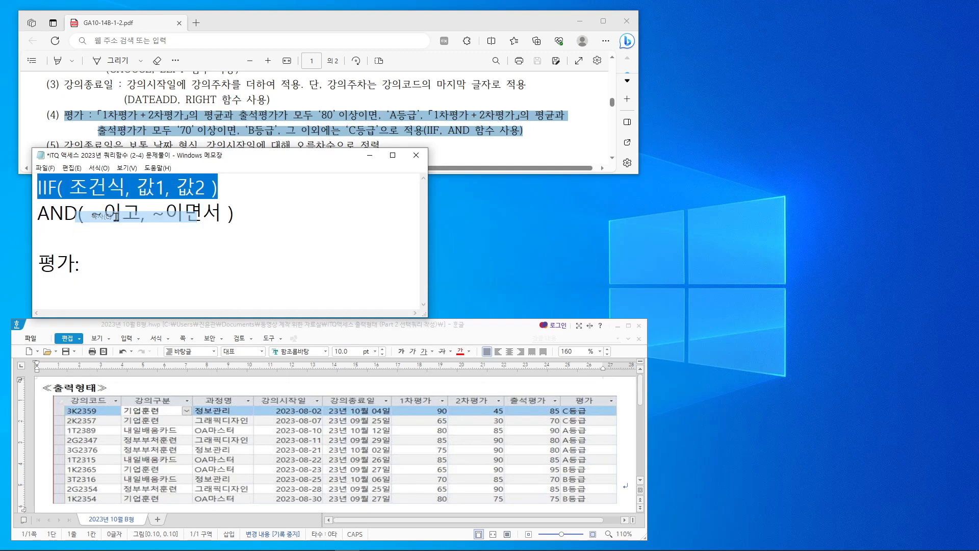
click(107, 266)
key(ctrl+v)
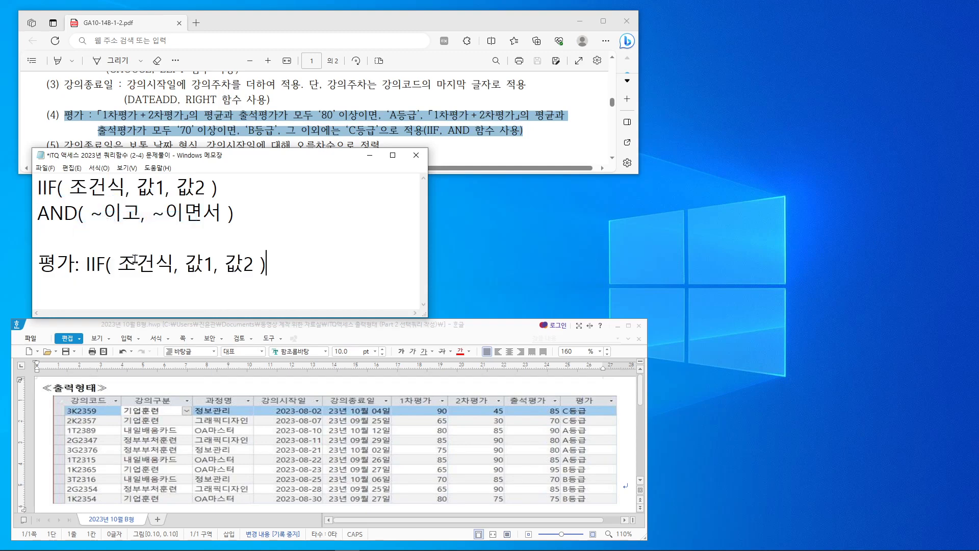
Write the field sum "[1차평가] + [2차평가]" after the AND template on the second line.
click(274, 213)
drag(394, 393, 556, 408)
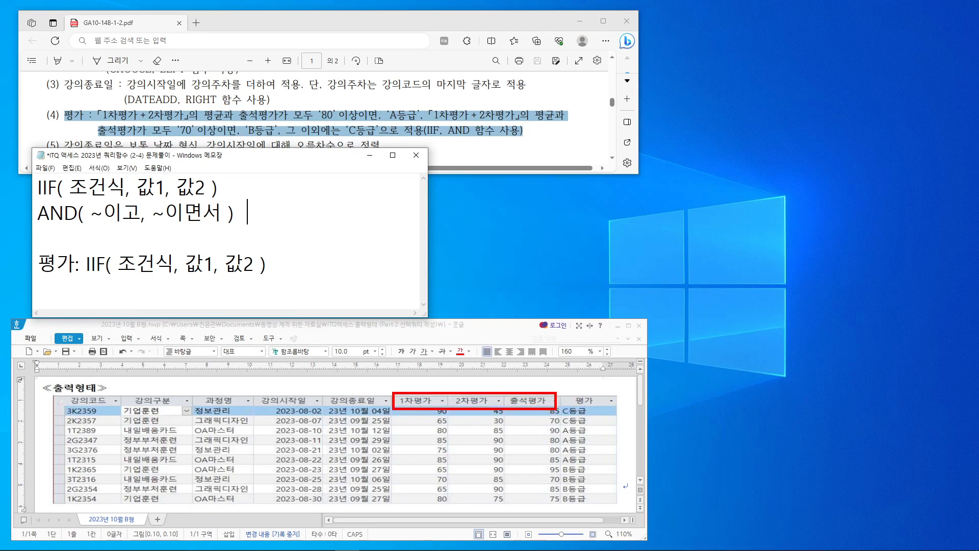
mouse_move(95, 106)
mouse_down()
mouse_move(134, 126)
mouse_move(183, 123)
mouse_up()
key(Escape)
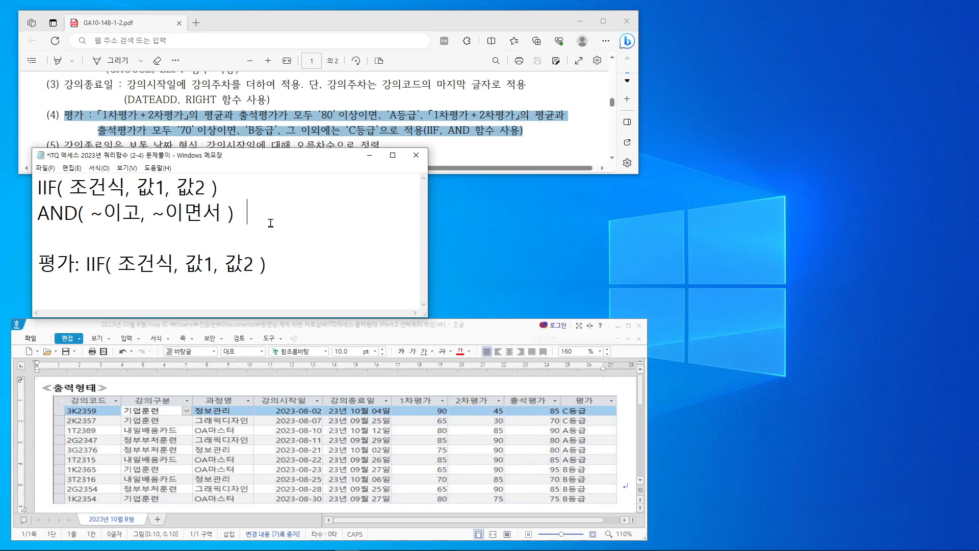
text([1차평가)
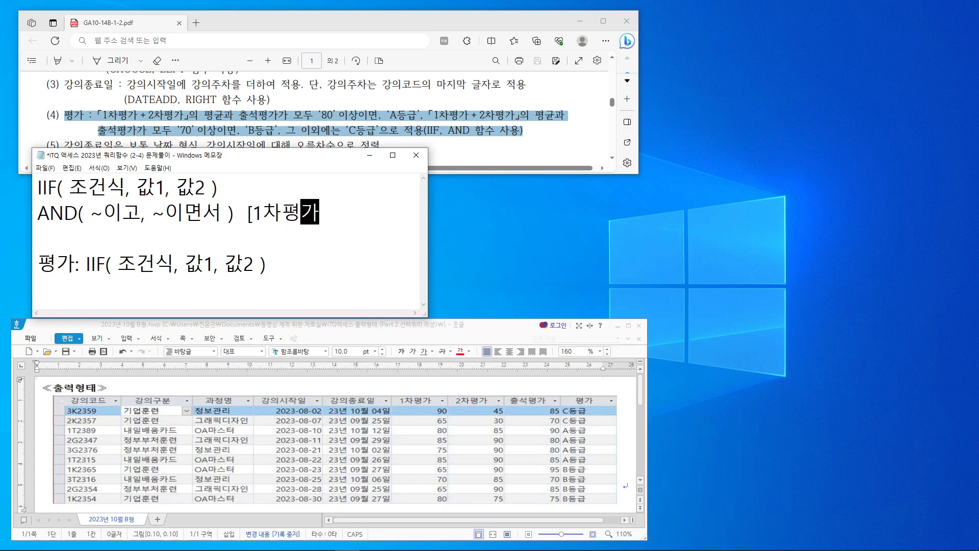
text(] + [)
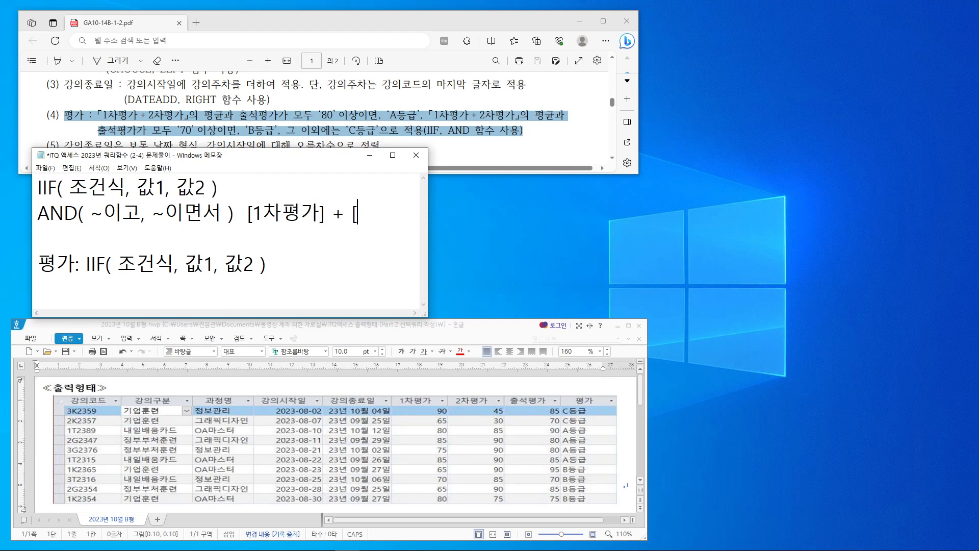
text(2차)
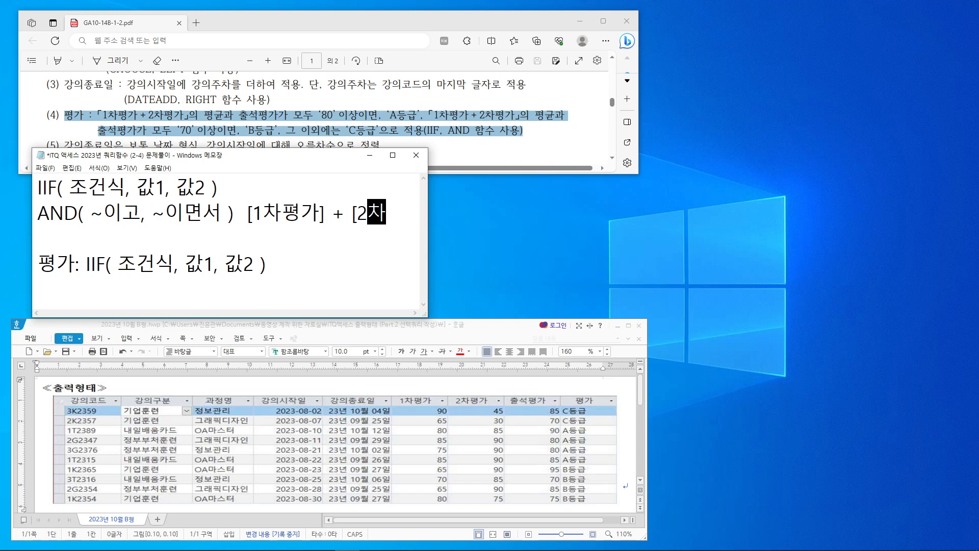
text(펴ㅇ가)
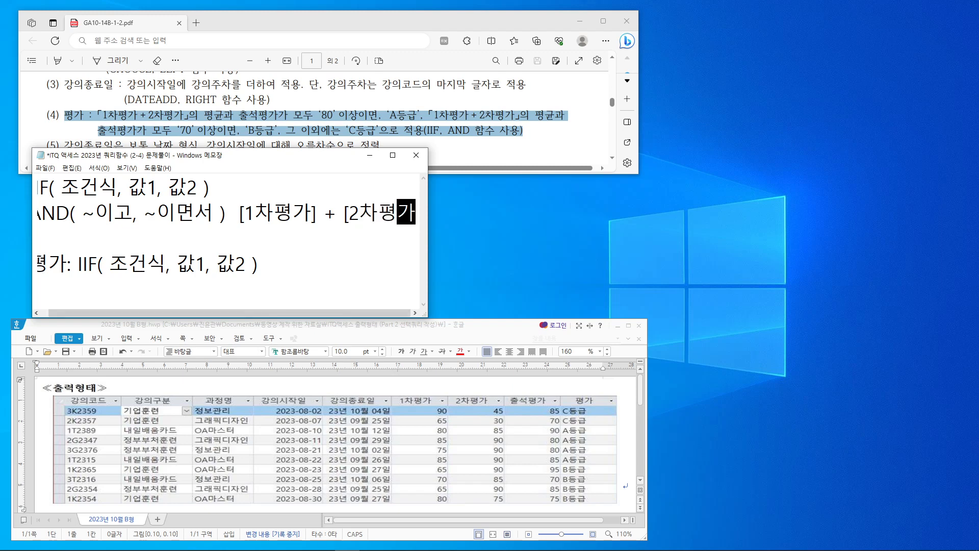
text(])
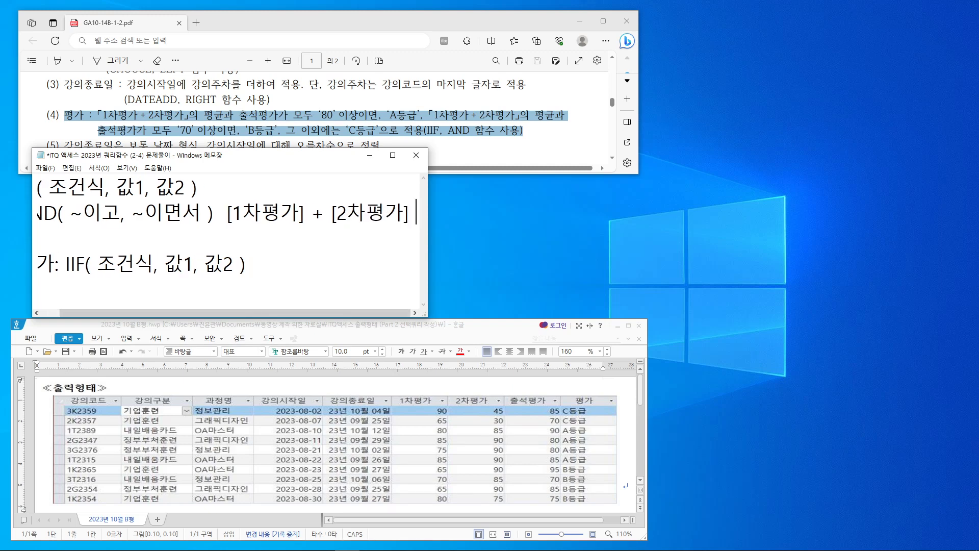
Widen the note window to fit the whole expression and append "/2" after [2차평가].
drag(428, 233, 510, 238)
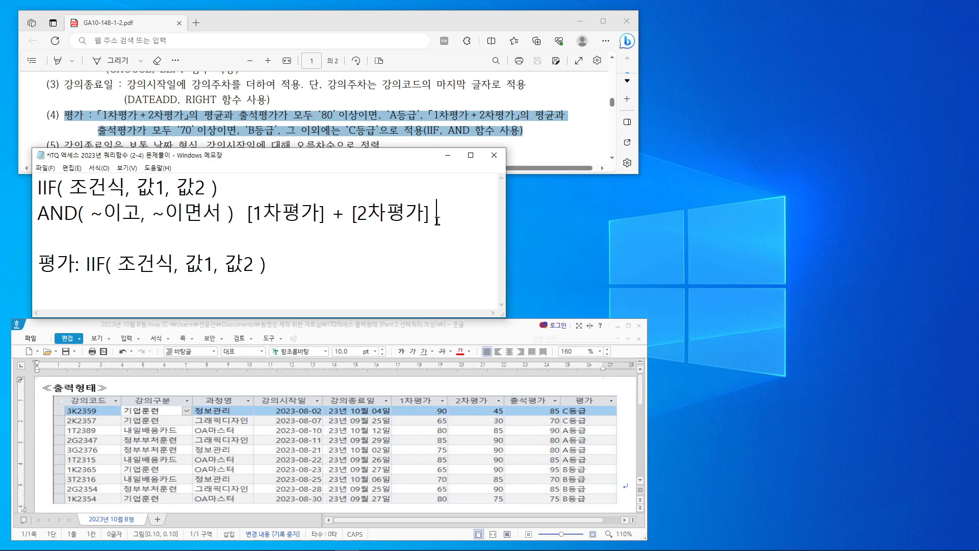
text(/2)
drag(351, 213, 456, 215)
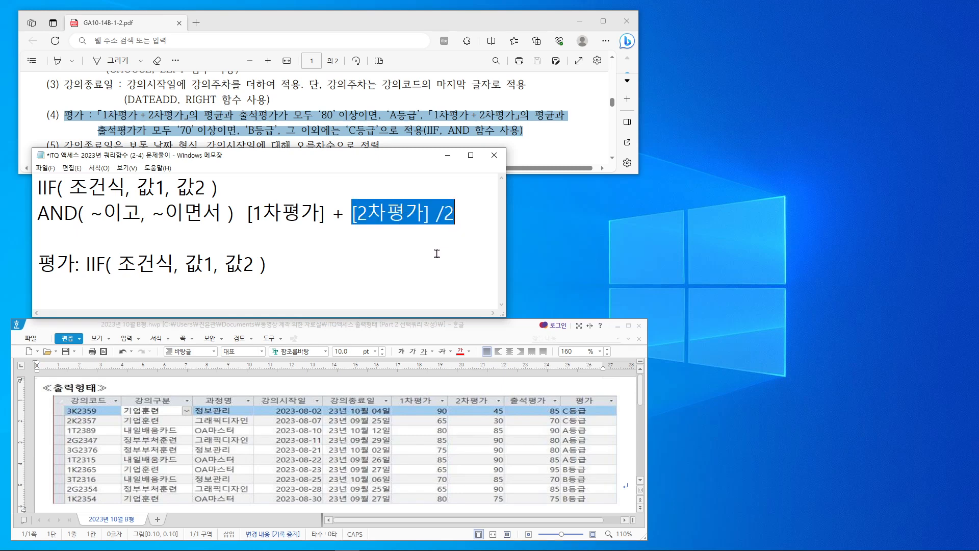
click(451, 219)
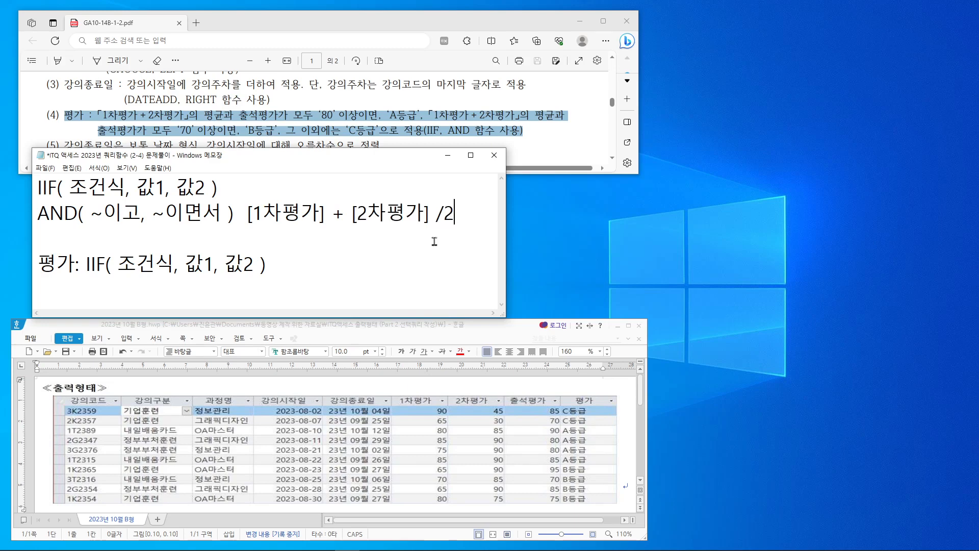
Enclose the sum [1차평가] + [2차평가] in parentheses ahead of the /2 on the AND line.
click(251, 218)
text(()
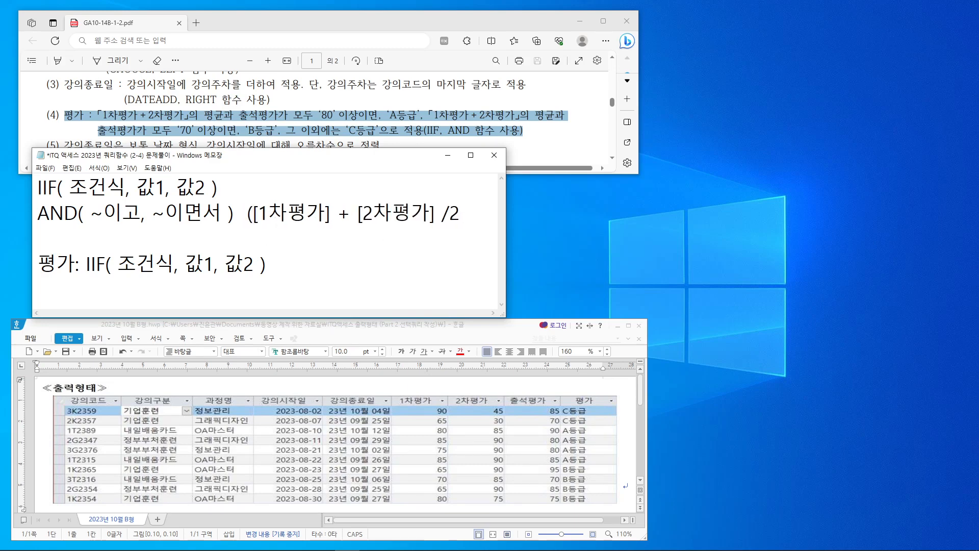
key(Right)
key(Right)
key(Right)
key(Right)
key(Right)
key(Right)
key(Right)
key(Right)
key(Right)
key(Right)
key(Right)
key(Right)
key(Right)
key(Right)
key(Right)
key(Right)
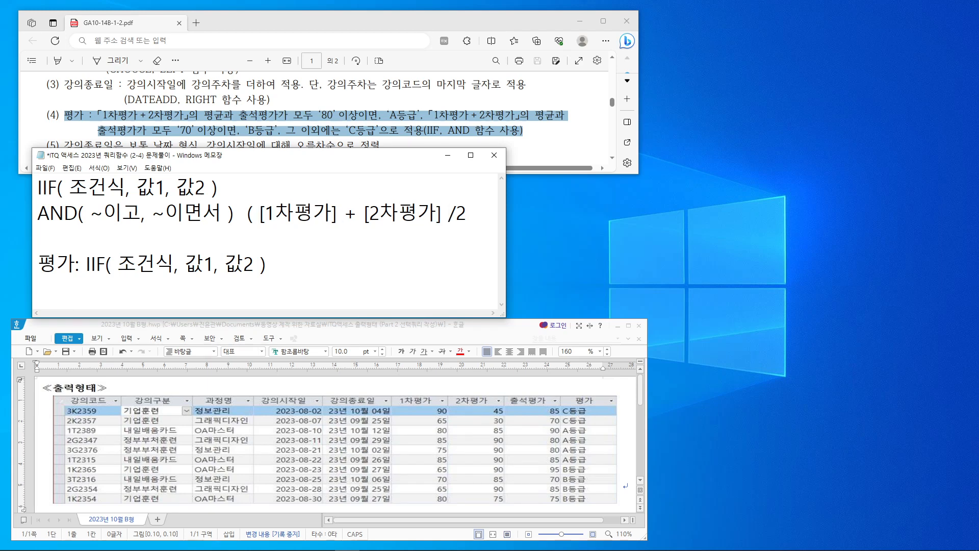
text())
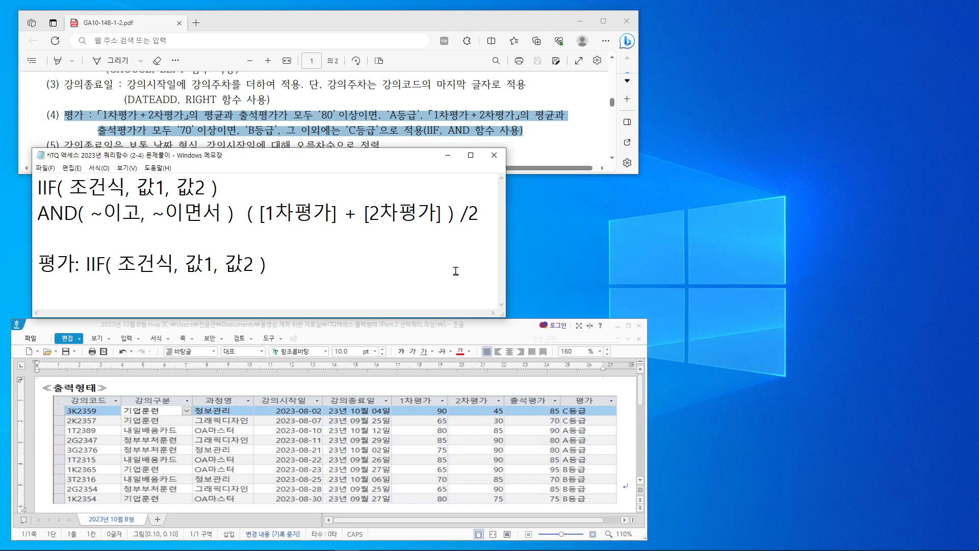
Widen the note window and adjust the spacing around the division sign so the average ends with ")/ 2".
drag(259, 215, 441, 226)
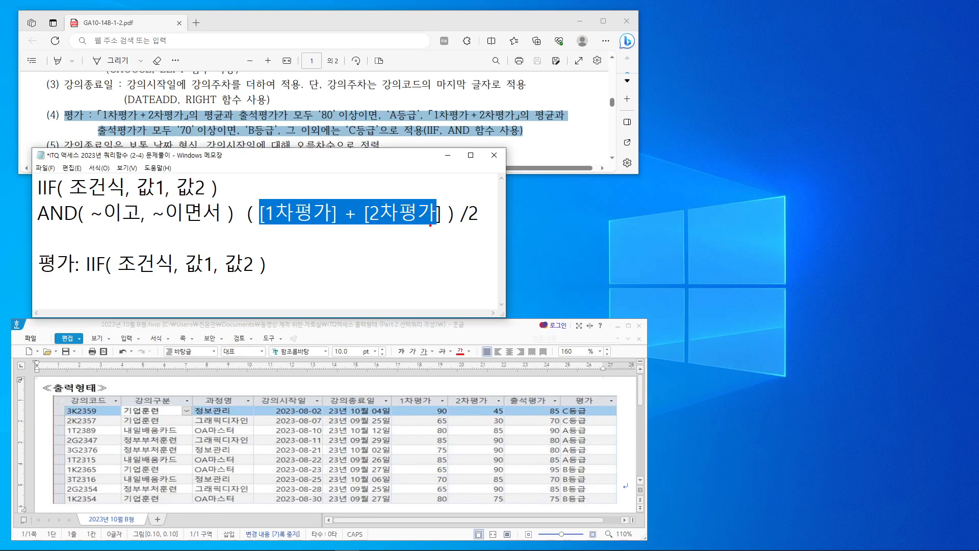
drag(470, 202, 483, 225)
click(469, 213)
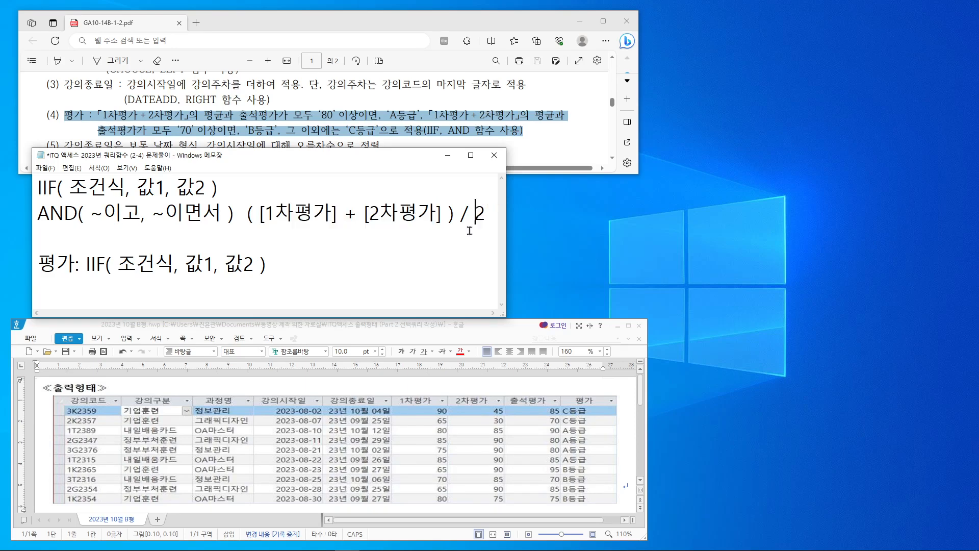
drag(507, 244, 550, 243)
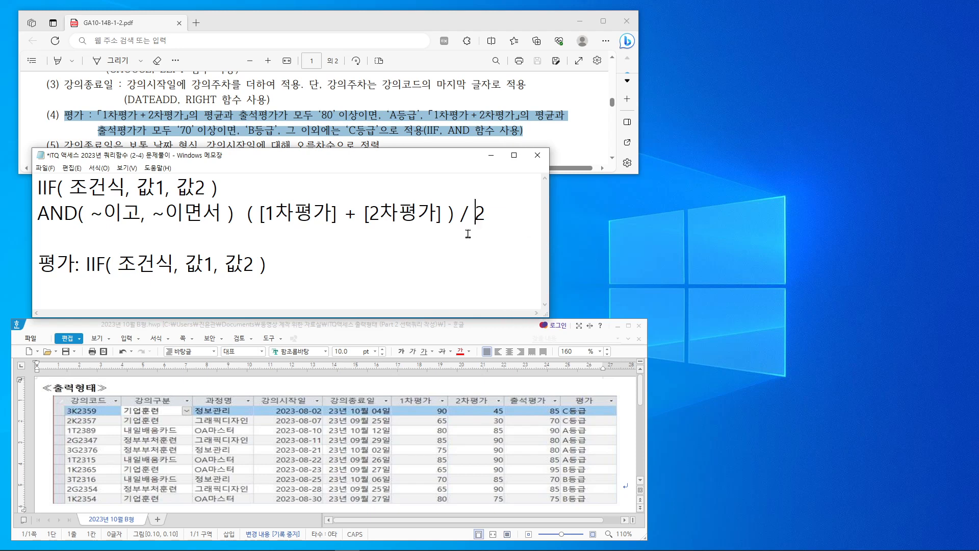
click(460, 216)
key(BackSpace)
Append ">=80" to the average and add the condition "[출석평가]>=80" after it, widening the note window.
click(507, 216)
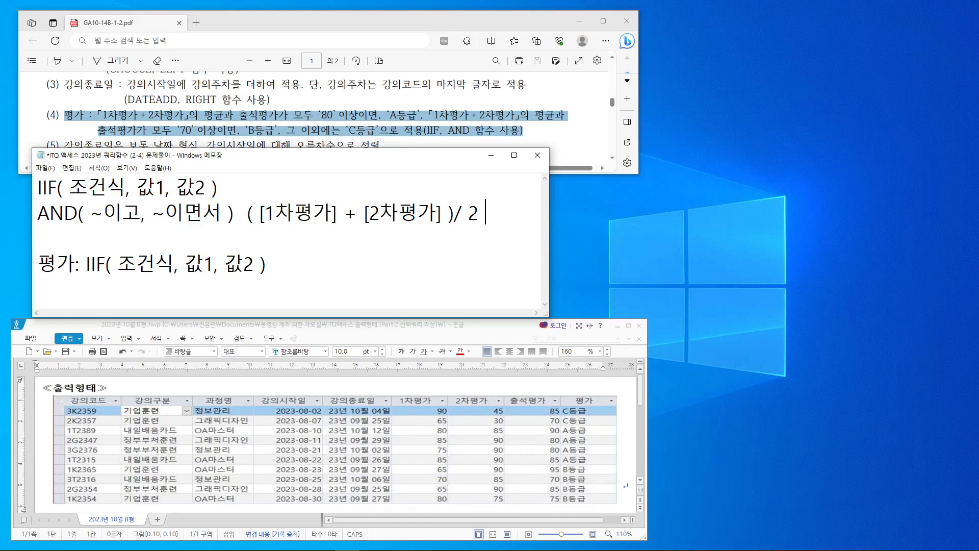
text(>=80)
drag(549, 248, 724, 248)
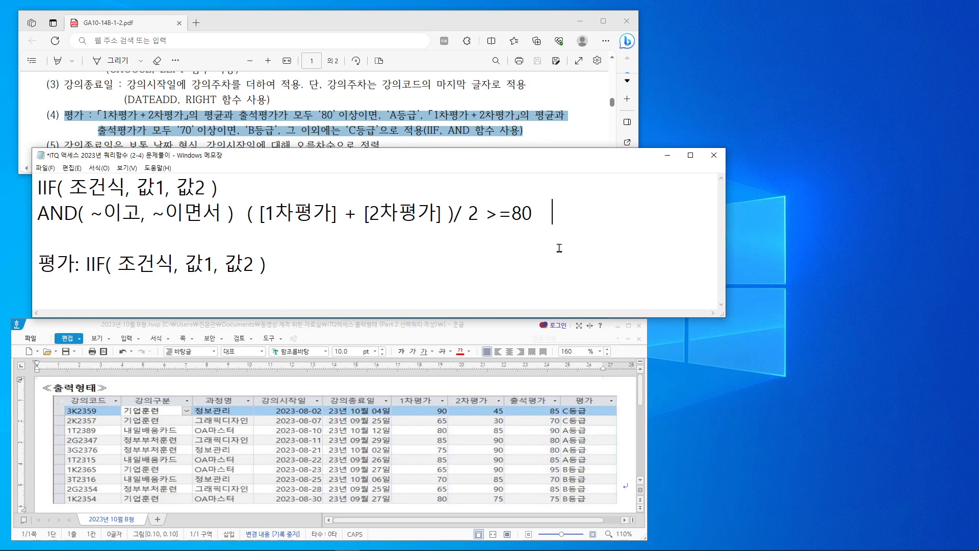
text([출석평가]>=)
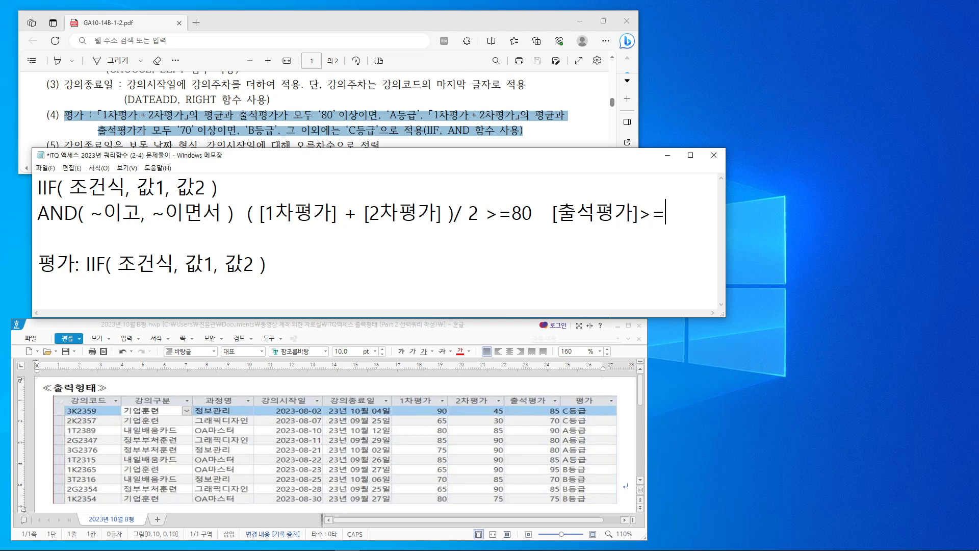
text(80)
Join the average condition and the [출석평가] condition with "and", and widen the note window to fit the line.
drag(247, 214, 479, 220)
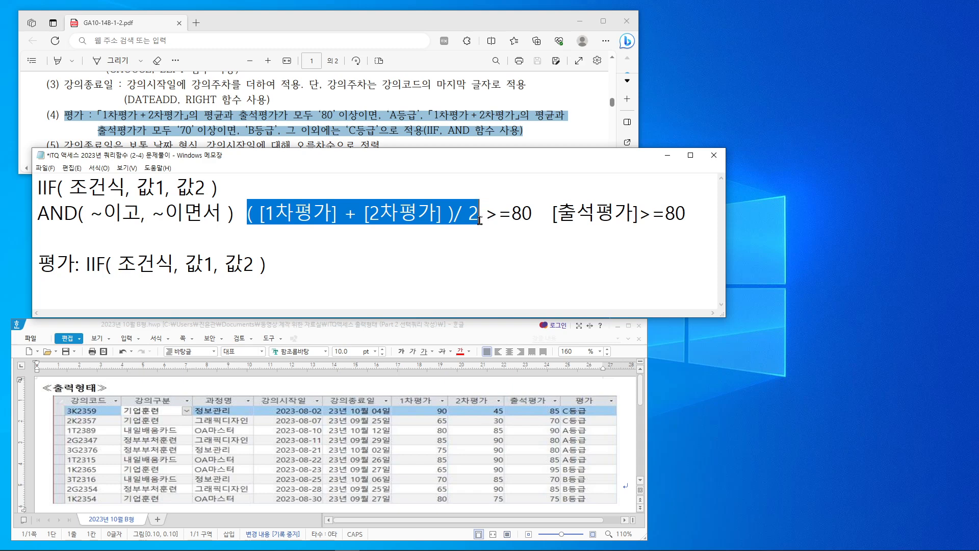
drag(553, 213, 636, 227)
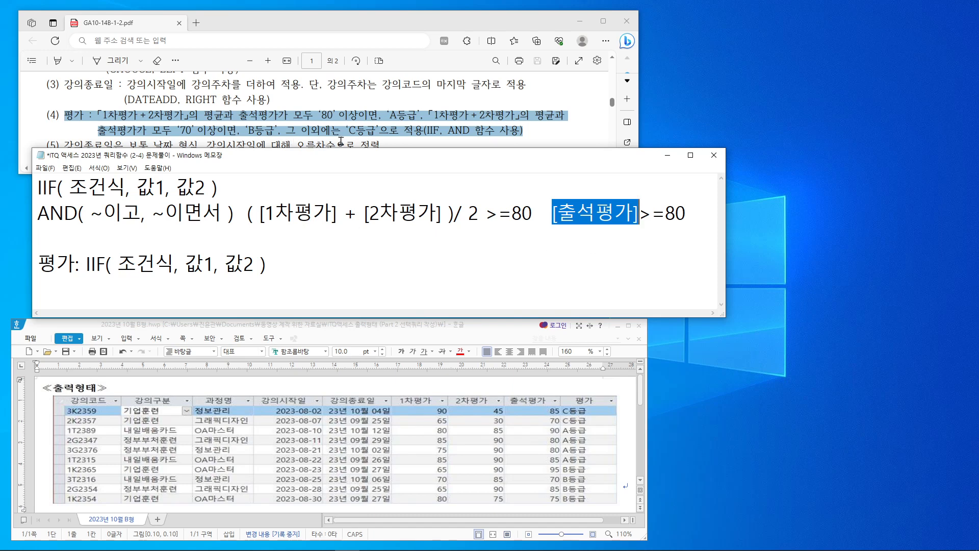
click(540, 216)
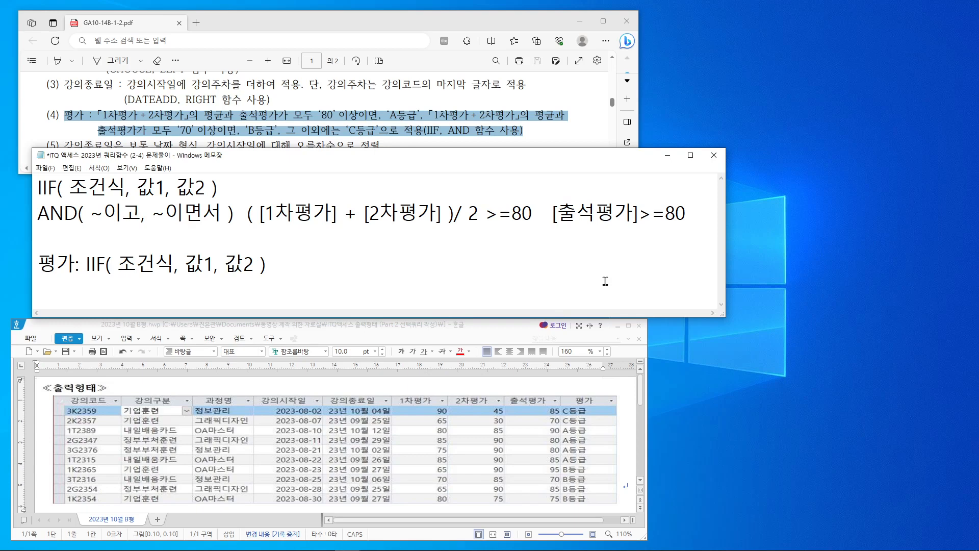
text(and)
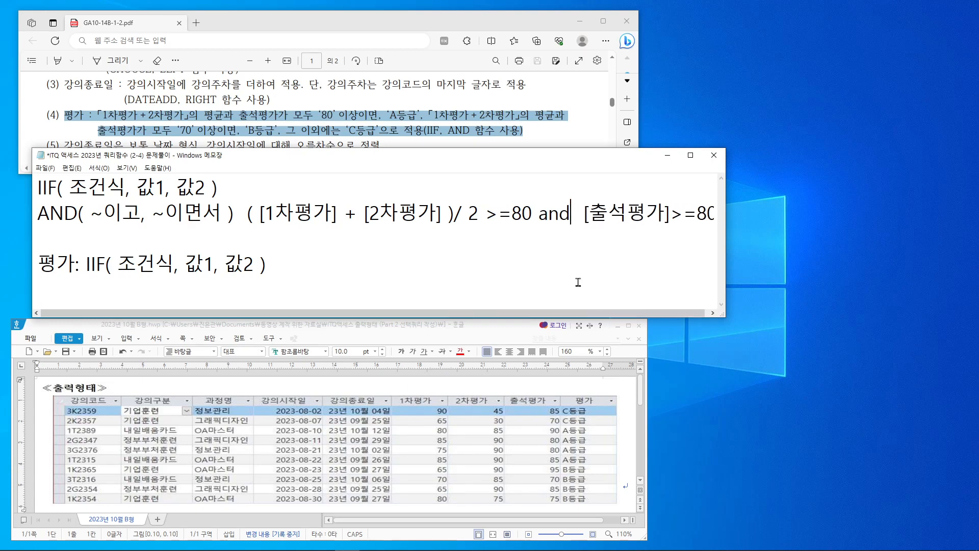
drag(728, 239, 766, 238)
Copy the whole and-condition and paste it in place of 조건식 in the 평가 IIF expression.
drag(248, 213, 724, 210)
key(ctrl+c)
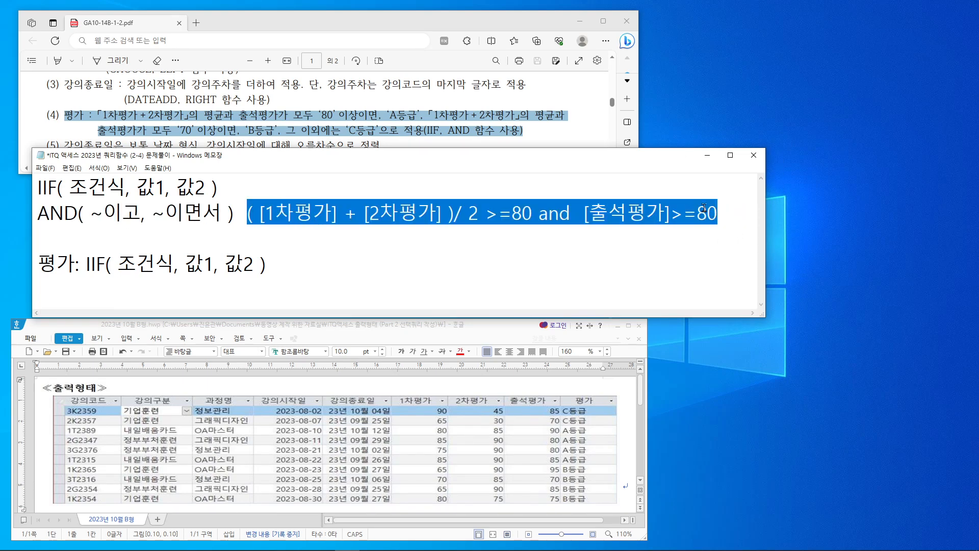
drag(118, 254, 174, 271)
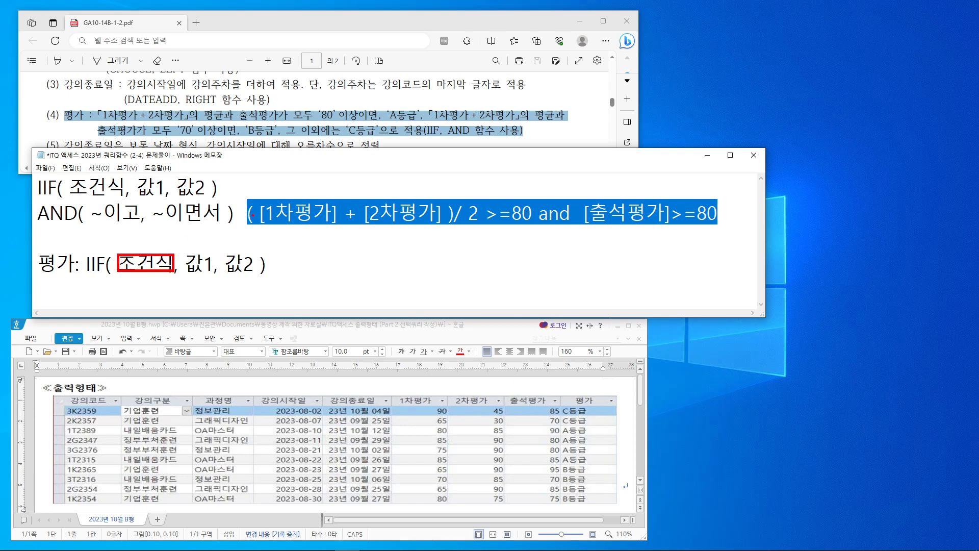
key(Escape)
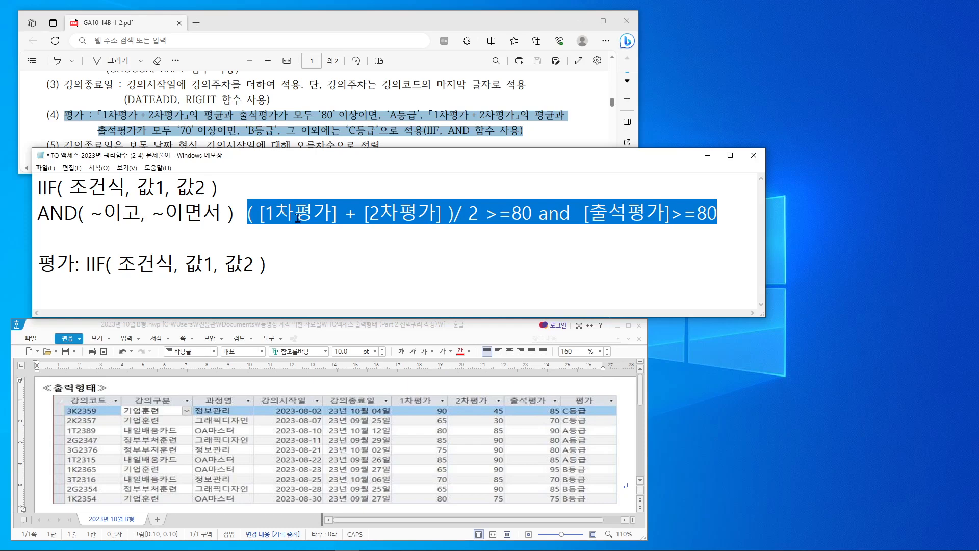
right_click(299, 217)
click(343, 250)
click(174, 263)
key(BackSpace)
key(BackSpace)
key(BackSpace)
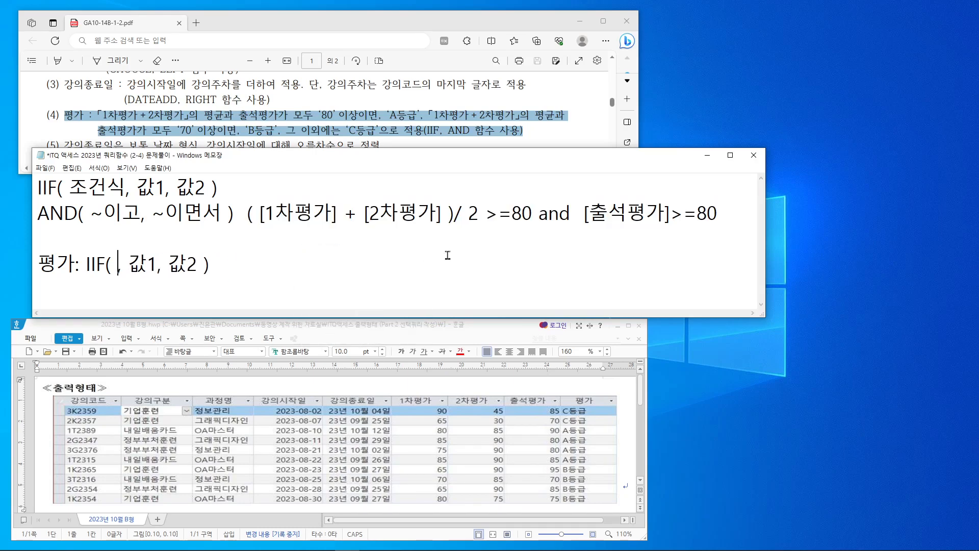
key(ctrl+v)
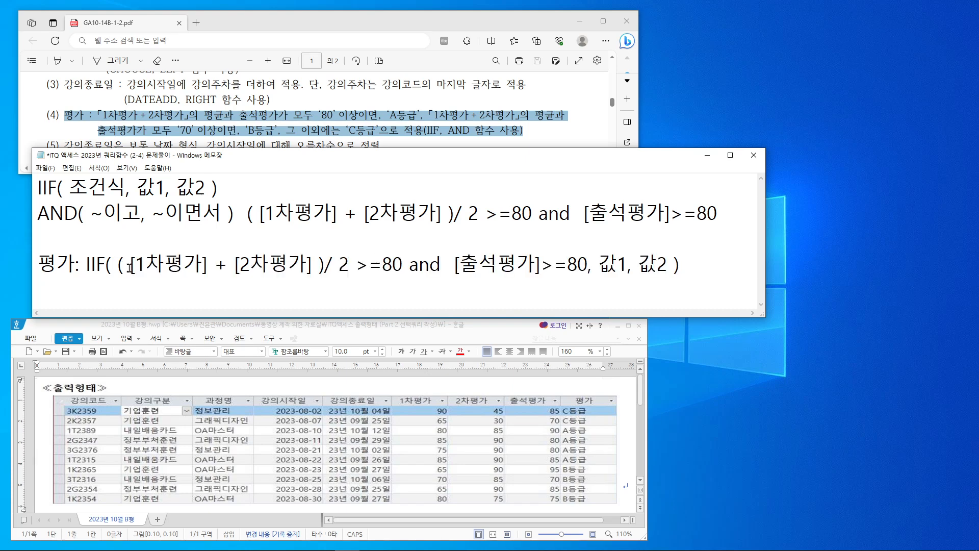
drag(118, 263, 398, 276)
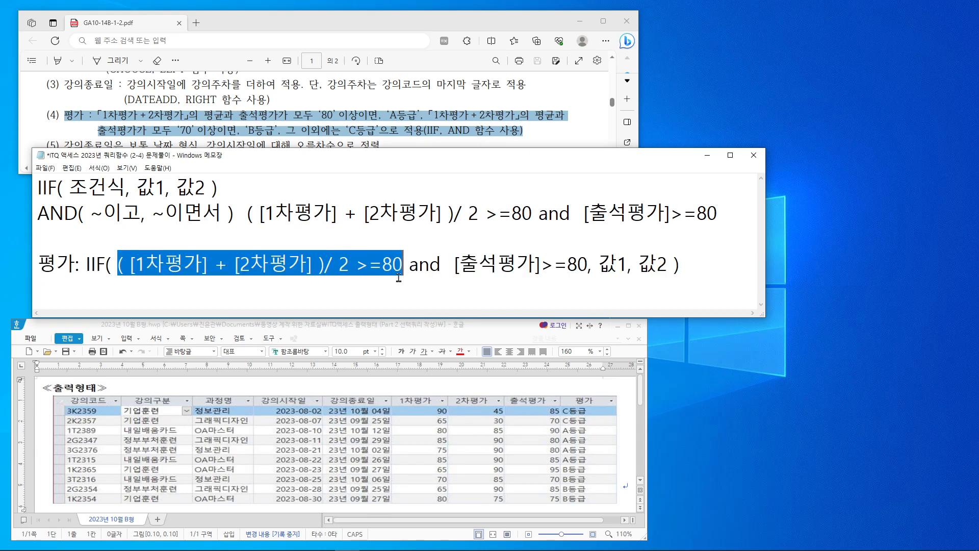
drag(453, 265, 585, 275)
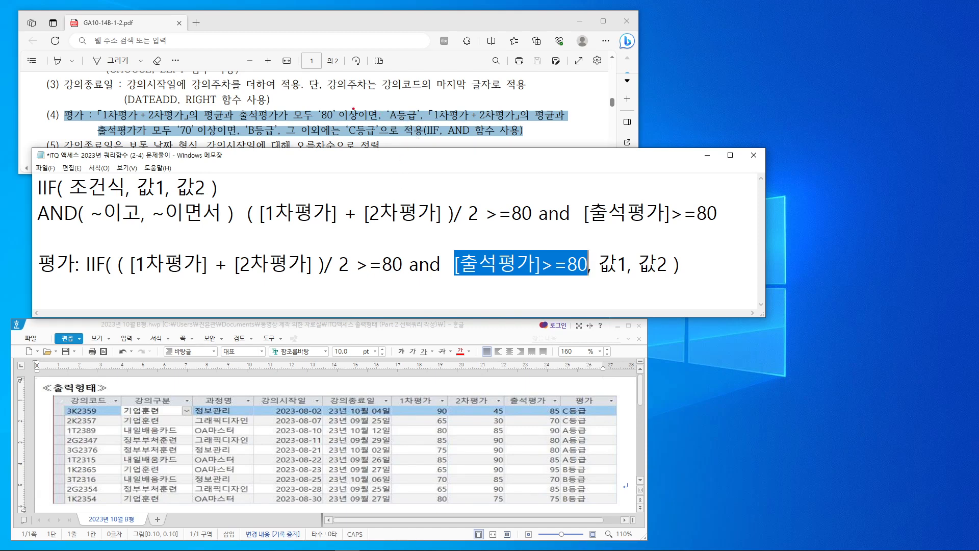
mouse_move(98, 104)
mouse_down()
mouse_move(300, 127)
mouse_move(395, 112)
mouse_move(415, 124)
mouse_up()
key(Escape)
Replace 값1 in the 평가 IIF expression with "A등급" in double quotes.
click(619, 263)
key(BackSpace)
key(Delete)
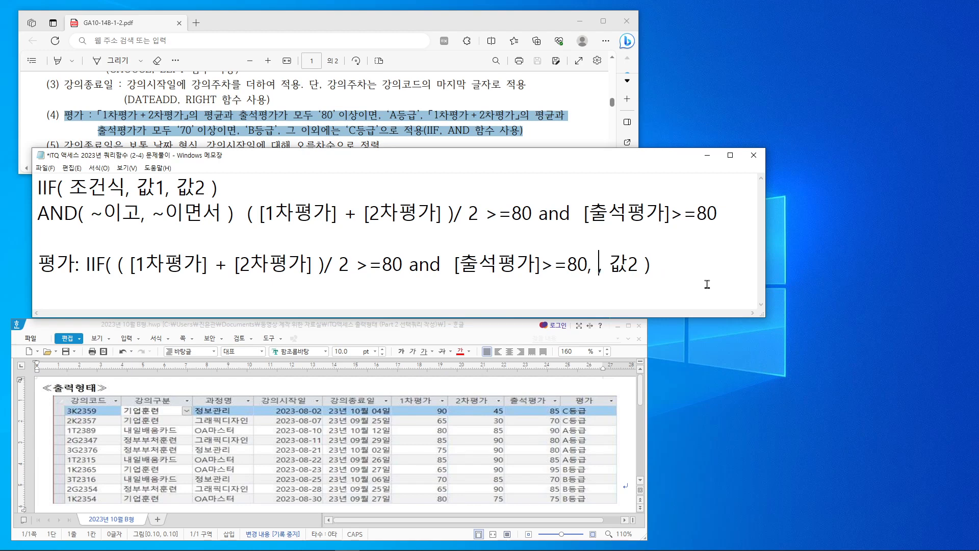
text("ㅁ)
key(BackSpace)
text(A)
text(등급)
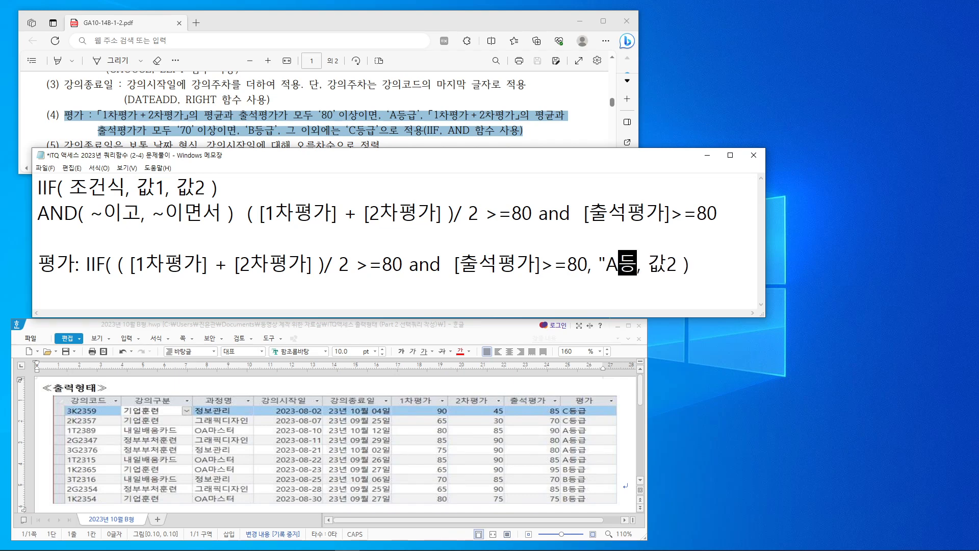
text(")
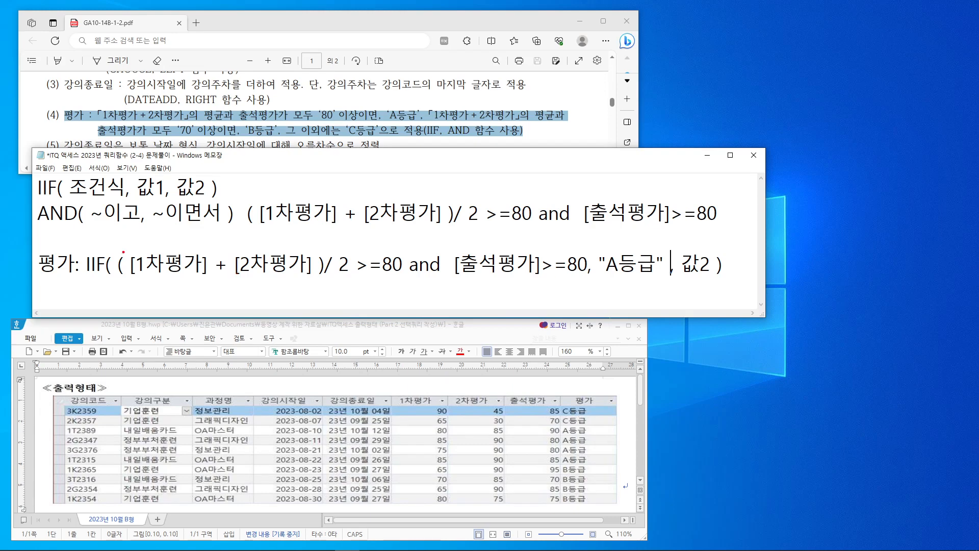
Compare the A등급 part of the 평가 expression with the B등급 condition in problem item (4), marking where 값2 stands.
mouse_move(111, 254)
mouse_down()
mouse_move(352, 282)
mouse_move(591, 280)
mouse_up()
drag(413, 254, 444, 276)
drag(599, 249, 665, 275)
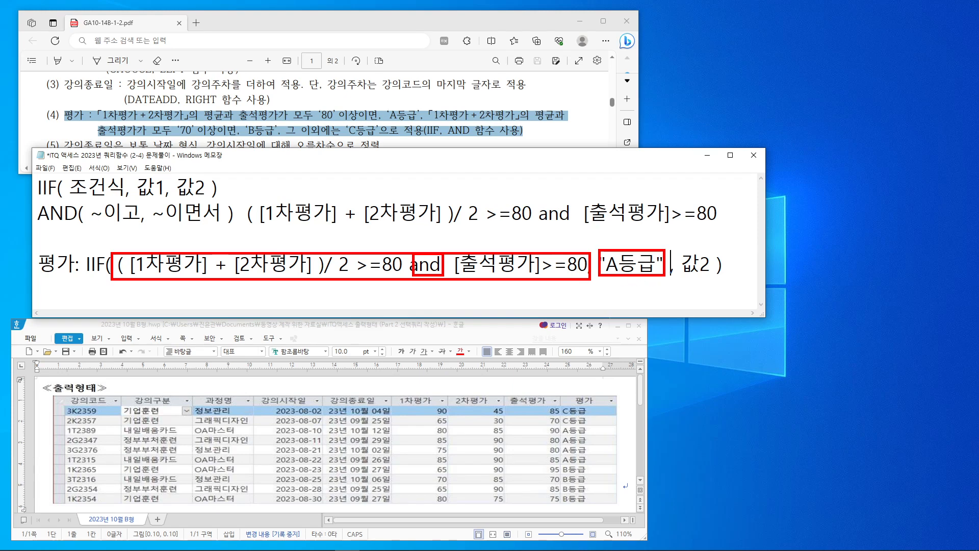
drag(427, 108, 565, 120)
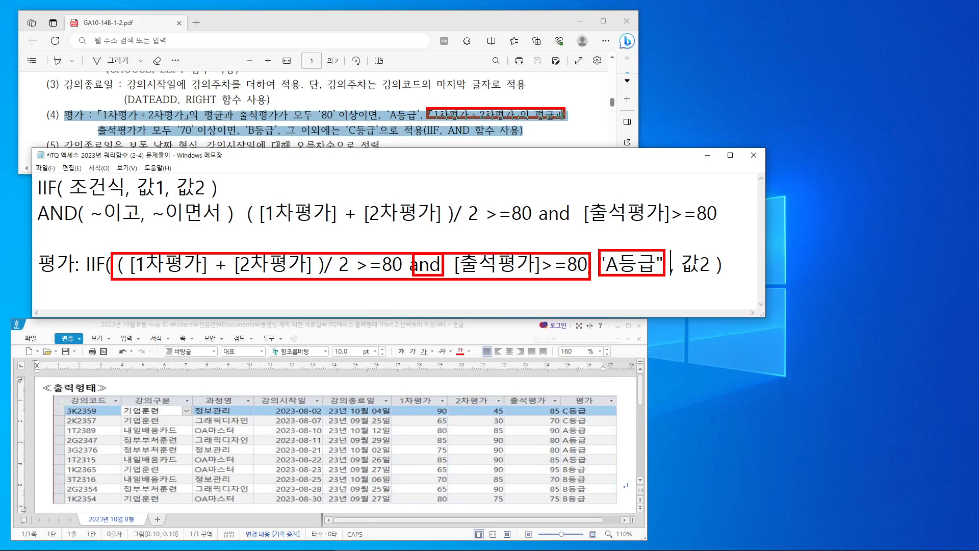
mouse_move(99, 120)
mouse_down()
mouse_move(230, 134)
mouse_move(219, 141)
mouse_up()
drag(358, 93, 411, 71)
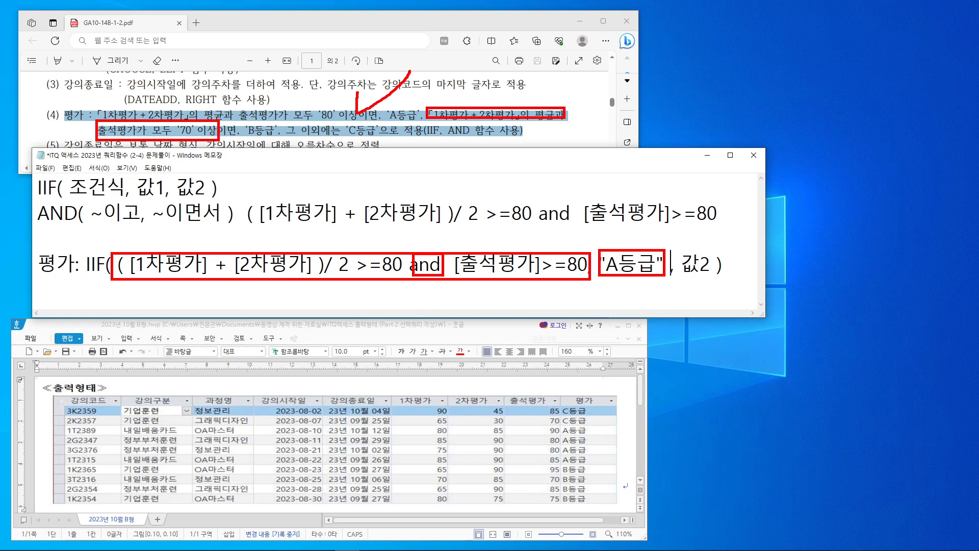
mouse_move(225, 110)
mouse_down()
mouse_move(231, 134)
mouse_move(248, 115)
mouse_move(275, 137)
mouse_up()
mouse_move(683, 250)
mouse_down()
mouse_move(707, 270)
mouse_move(703, 247)
mouse_move(710, 275)
mouse_up()
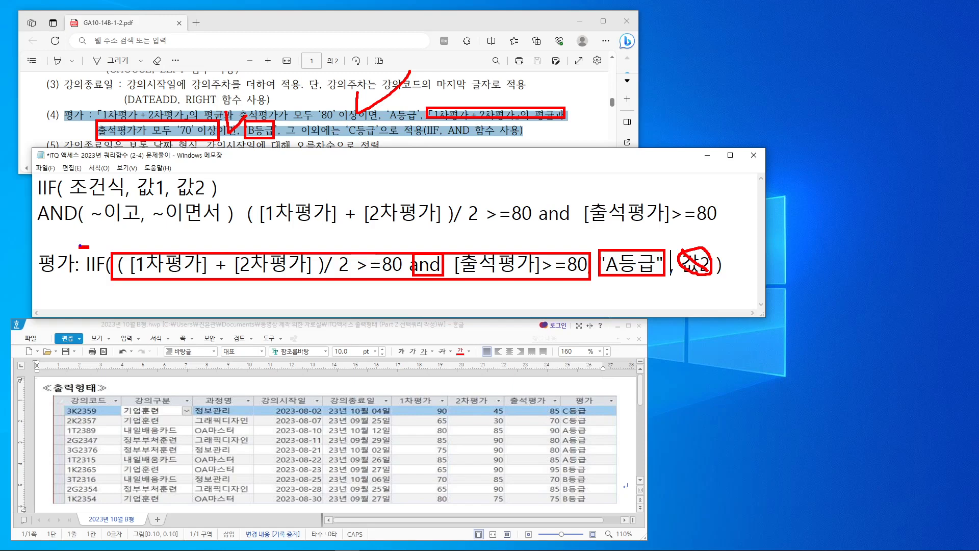
drag(79, 249, 663, 279)
mouse_move(623, 245)
mouse_down()
mouse_move(717, 247)
mouse_move(715, 255)
mouse_move(745, 225)
mouse_up()
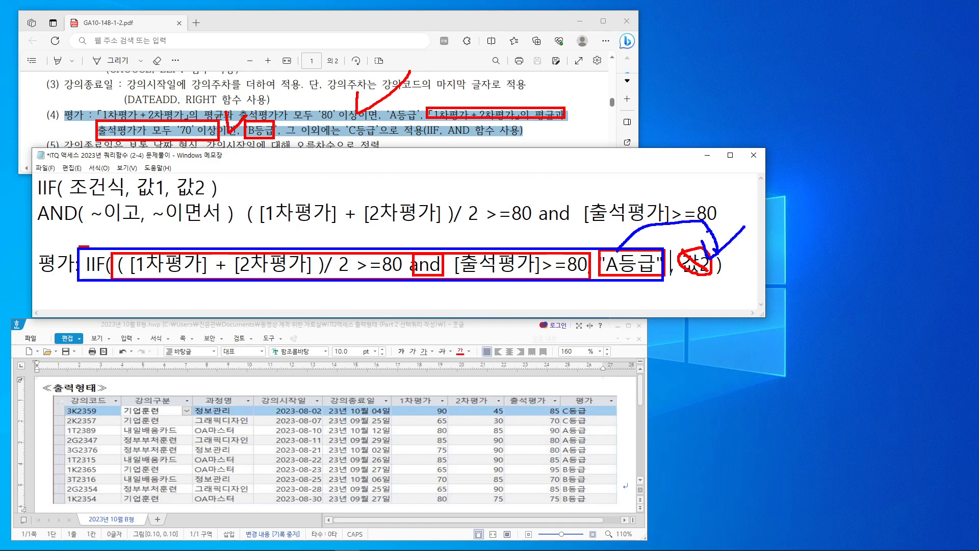
key(Escape)
Move 값2 and its closing parenthesis onto a new line of the 평가 expression and delete 값2.
click(679, 270)
key(Return)
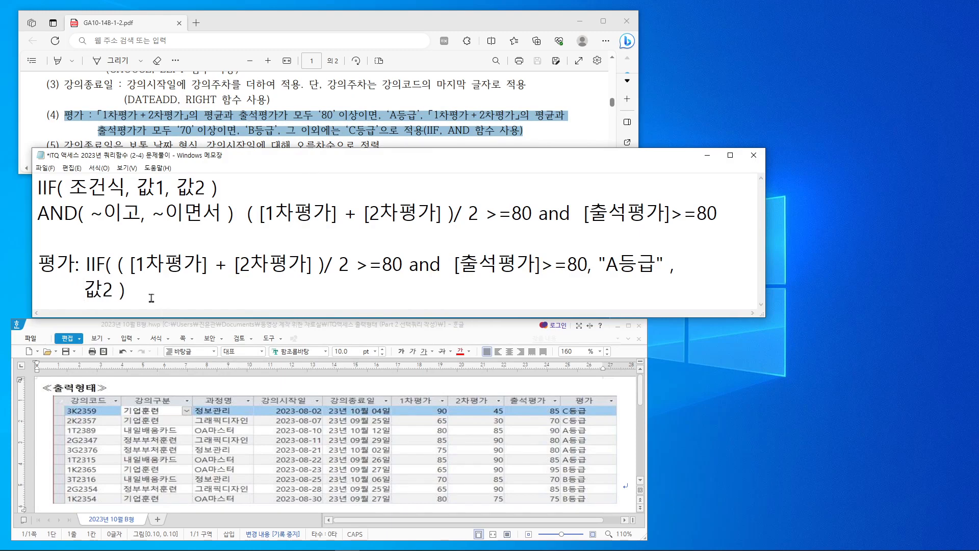
click(113, 288)
key(BackSpace)
key(BackSpace)
Copy the IIF text through "A등급", paste it before the closing parenthesis on the line below, and align it under the first IIF.
drag(85, 264, 663, 262)
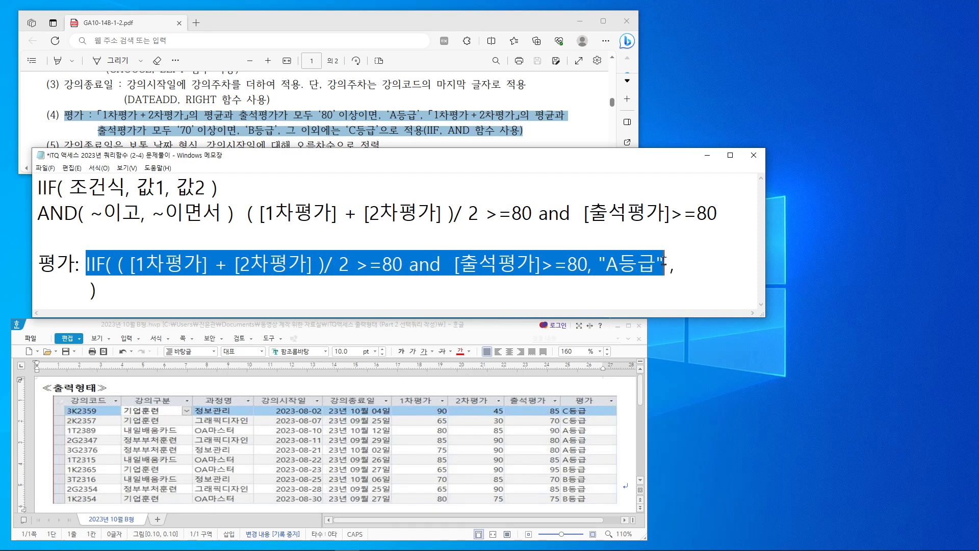
right_click(618, 261)
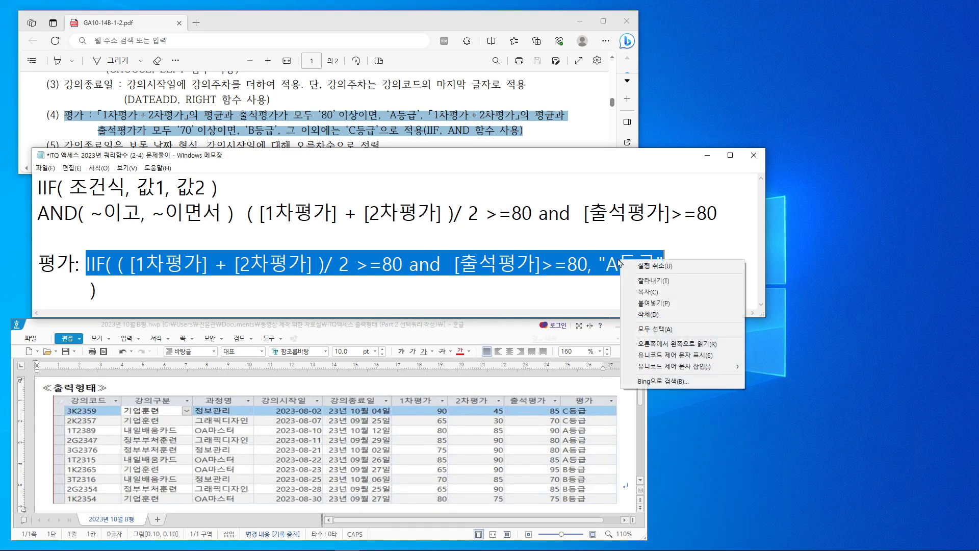
click(640, 292)
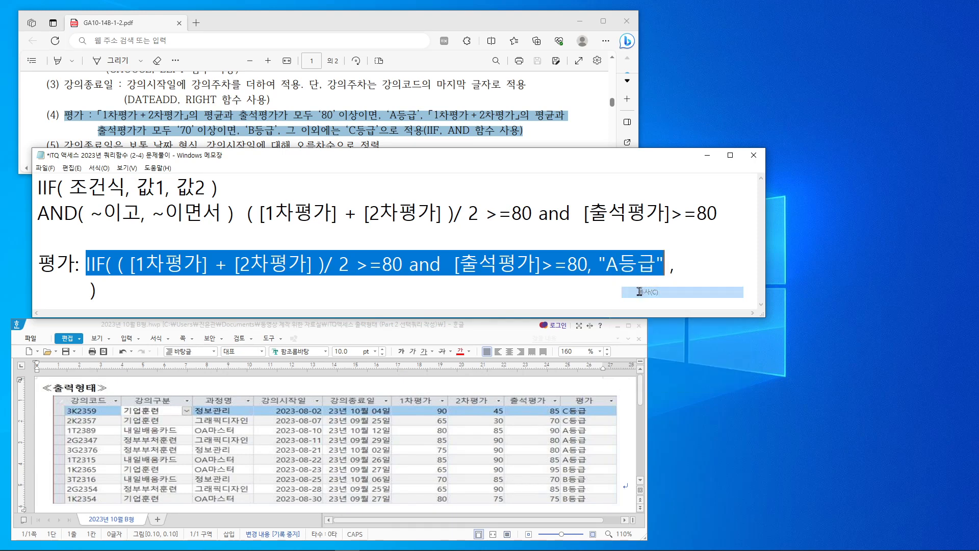
click(90, 292)
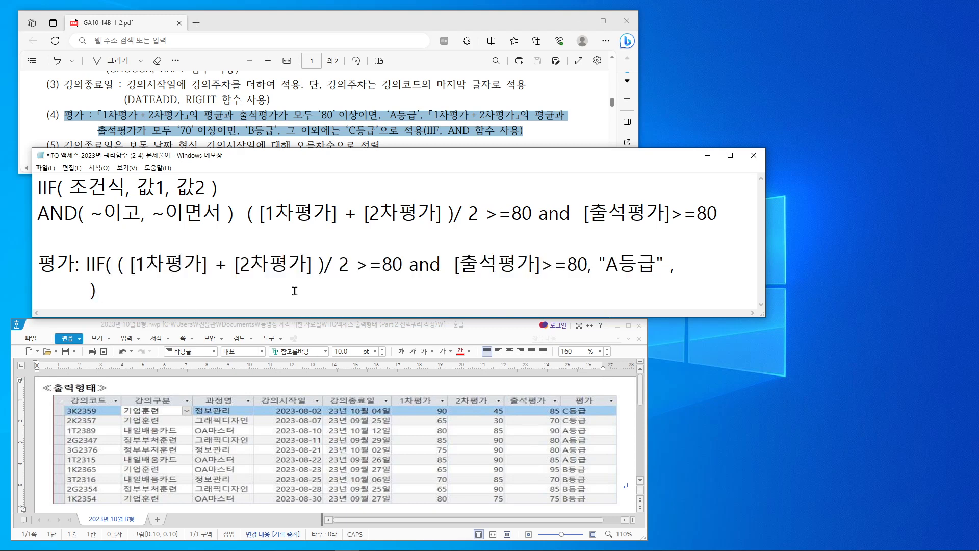
key(ctrl+v)
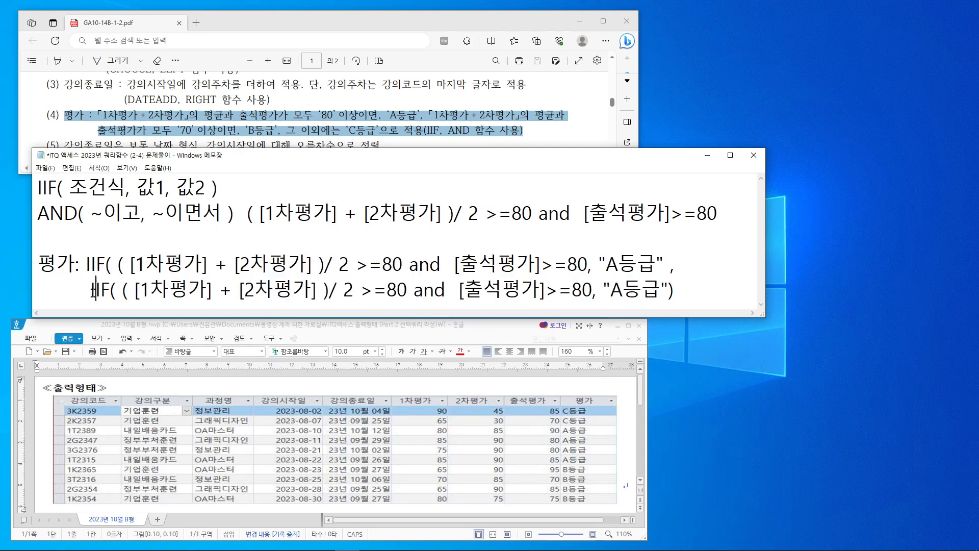
click(85, 290)
key(BackSpace)
In the second IIF line of the 평가 expression, set both thresholds to >=70 and change the grade to "B등급".
click(391, 291)
key(BackSpace)
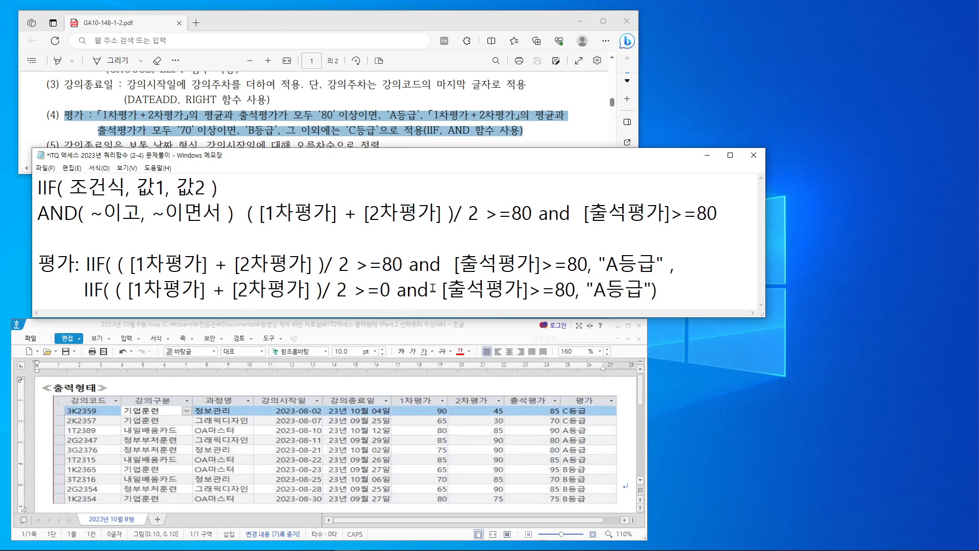
text(7)
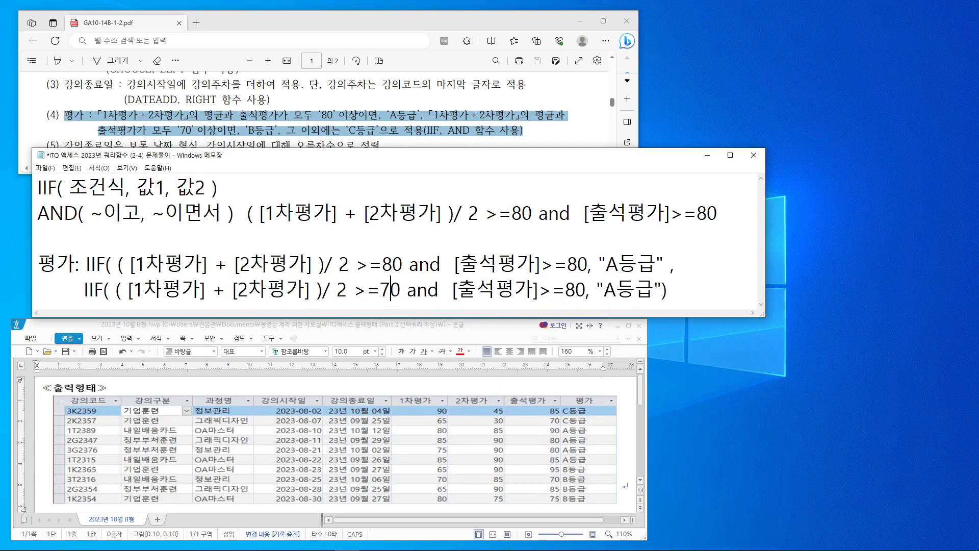
click(577, 294)
key(BackSpace)
text(7)
click(616, 291)
key(BackSpace)
text(B)
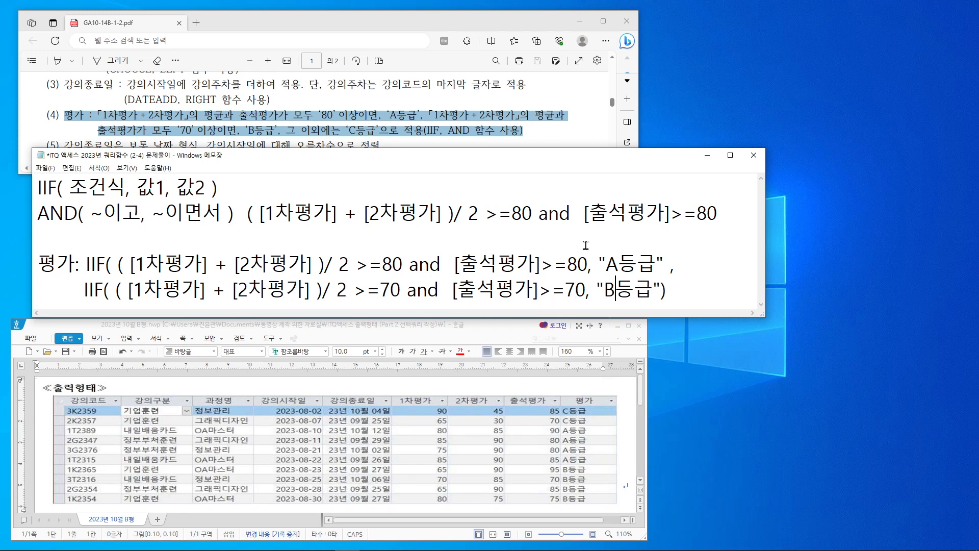
Add "C등급" as the second IIF's last value, widen the Notepad window, and append the outer IIF's closing parenthesis.
click(662, 290)
text(, "C등급)
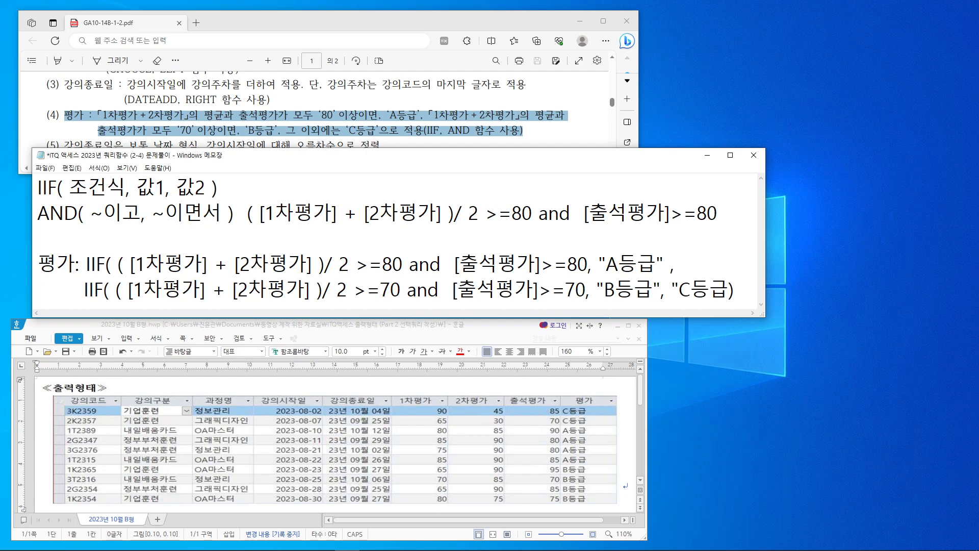
text(")
drag(765, 245, 811, 240)
click(771, 290)
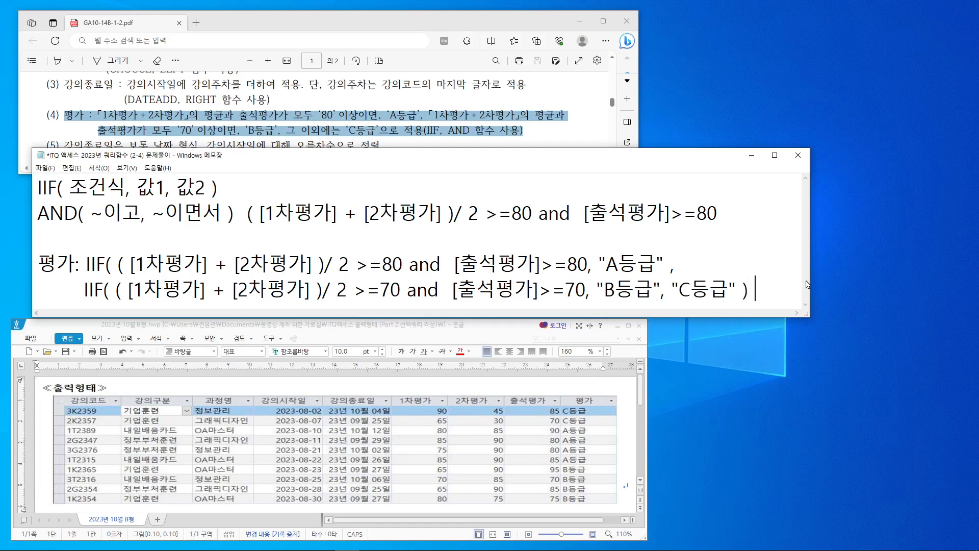
text())
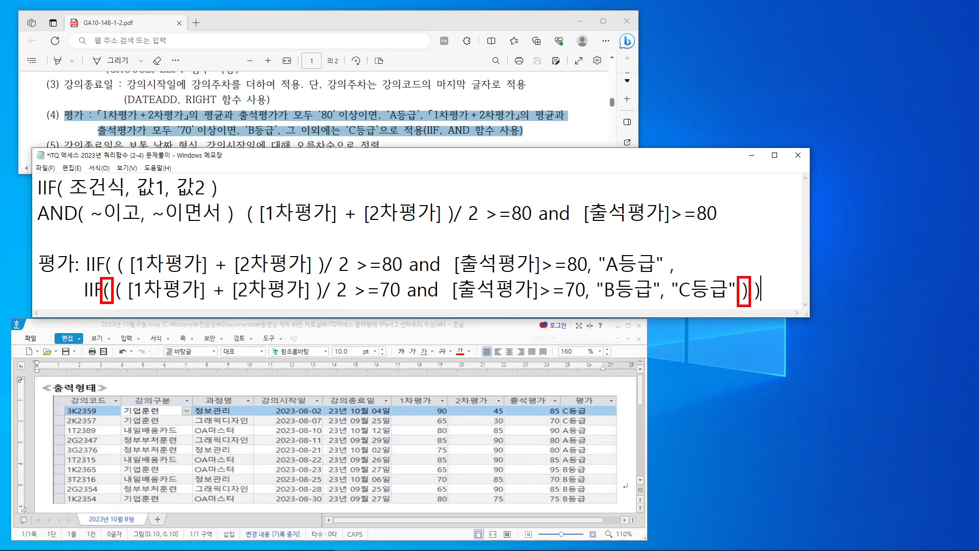
Review the 평가 expression, marking the outer parenthesis pair, both IIF conditions, the three grade values and the whole formula.
mouse_move(107, 247)
mouse_down()
mouse_move(107, 260)
mouse_move(149, 239)
mouse_up()
mouse_move(760, 274)
mouse_down()
mouse_move(760, 290)
mouse_move(784, 279)
mouse_up()
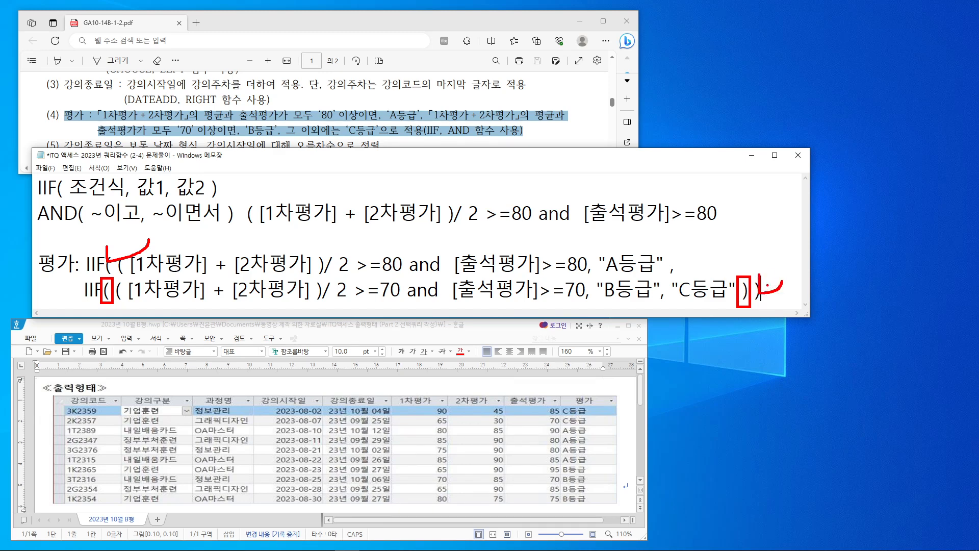
key(Escape)
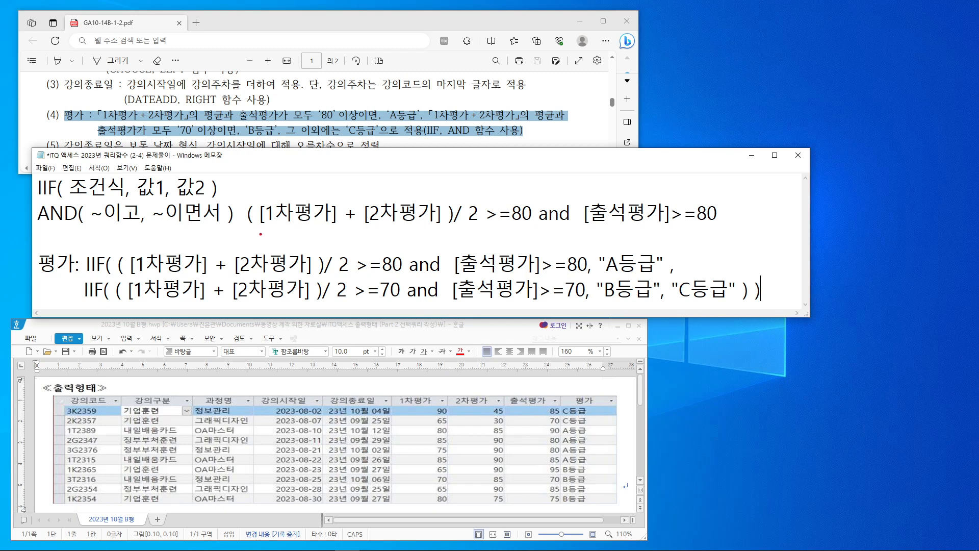
drag(117, 254, 403, 277)
mouse_move(456, 248)
mouse_down()
mouse_move(561, 282)
mouse_move(657, 275)
mouse_up()
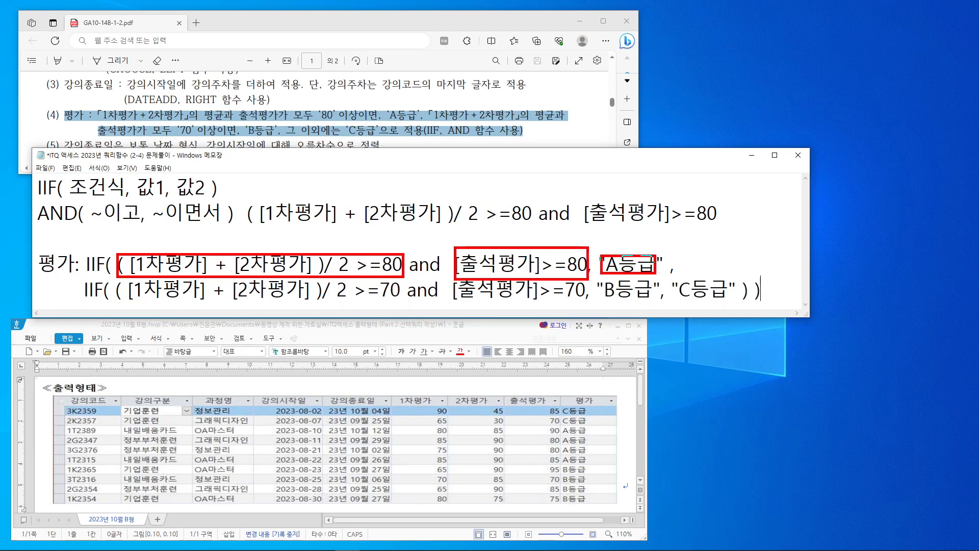
drag(115, 281, 404, 302)
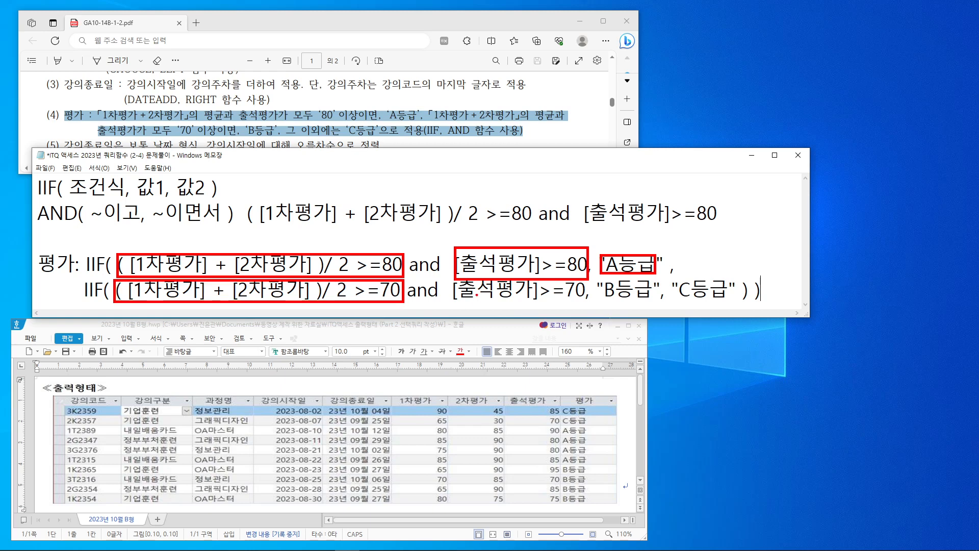
mouse_move(447, 280)
mouse_down()
mouse_move(568, 304)
mouse_move(651, 294)
mouse_move(655, 305)
mouse_move(737, 302)
mouse_up()
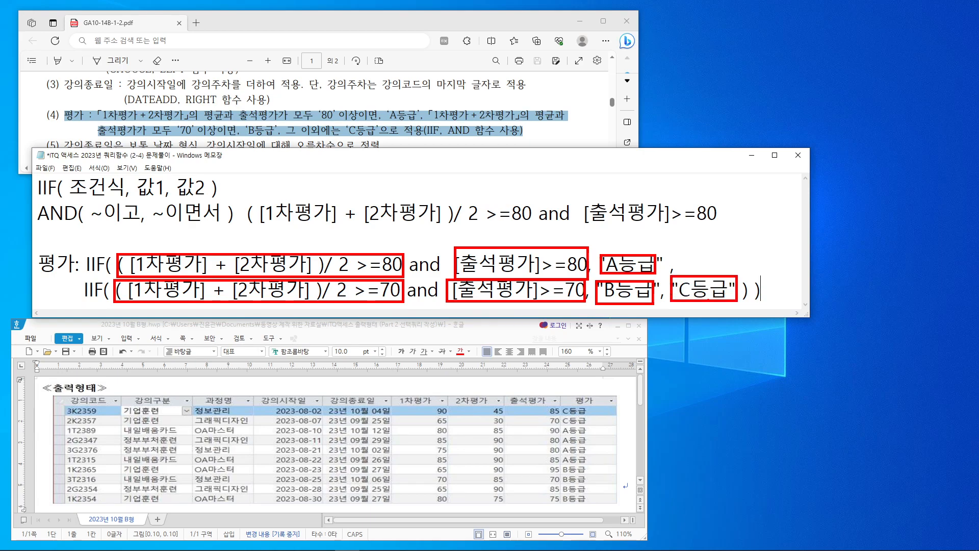
key(Escape)
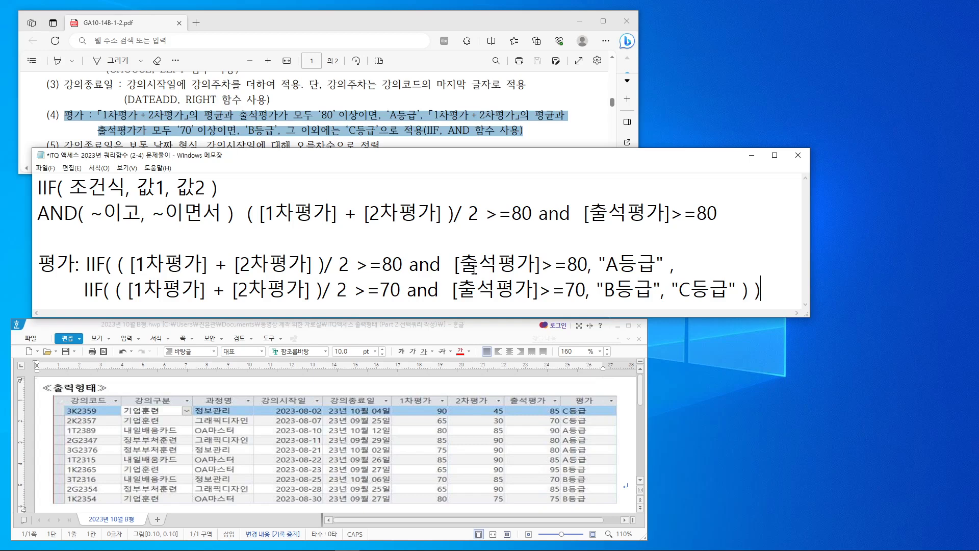
mouse_move(40, 249)
mouse_down()
mouse_move(433, 314)
mouse_move(759, 321)
mouse_move(762, 312)
mouse_up()
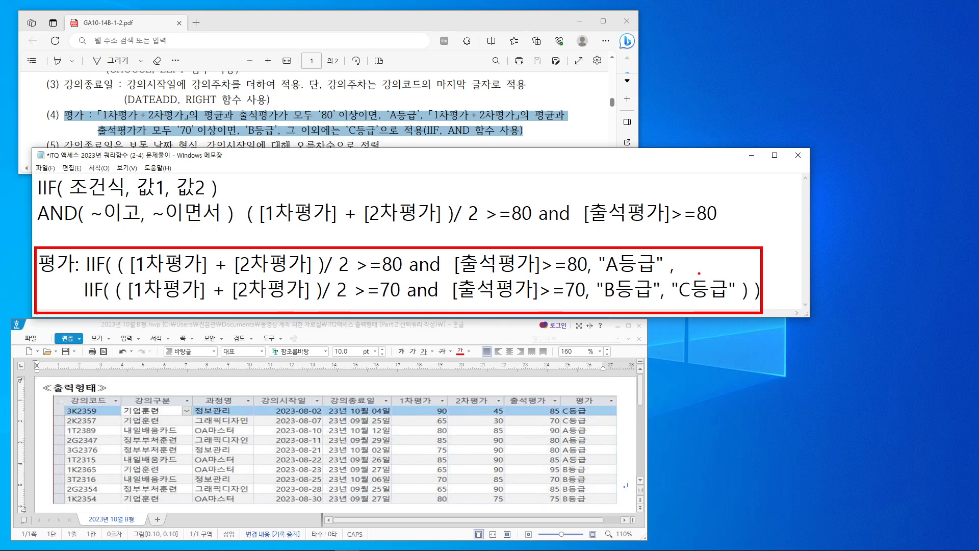
key(Escape)
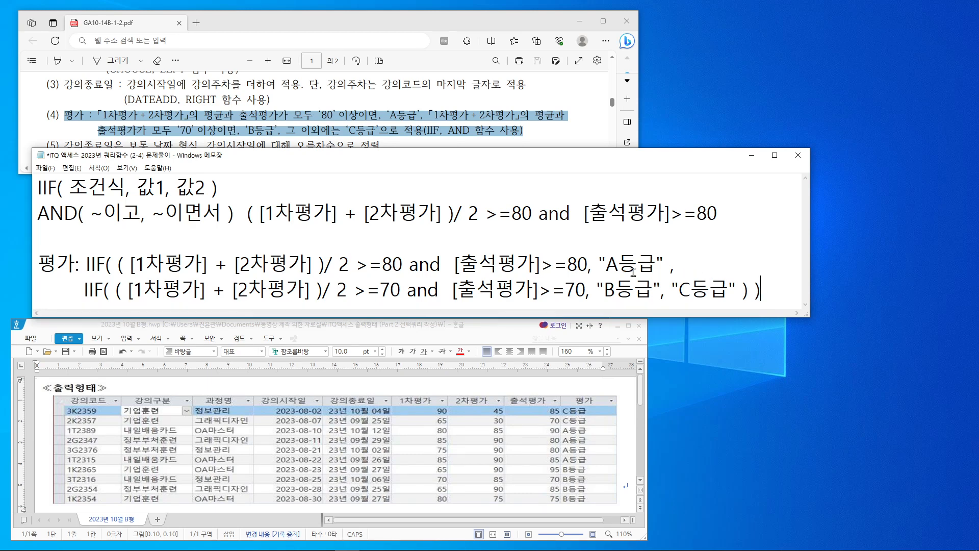
Switch to the PowerPoint slide show on IIF(2번 사용), AND 함수 and reveal quiz choices (1) through (4).
mouse_move(225, 550)
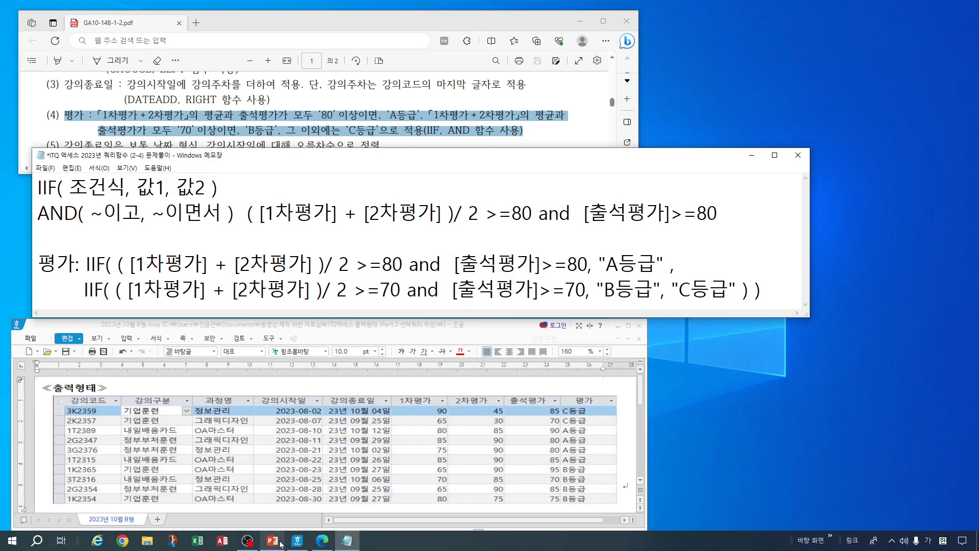
click(273, 545)
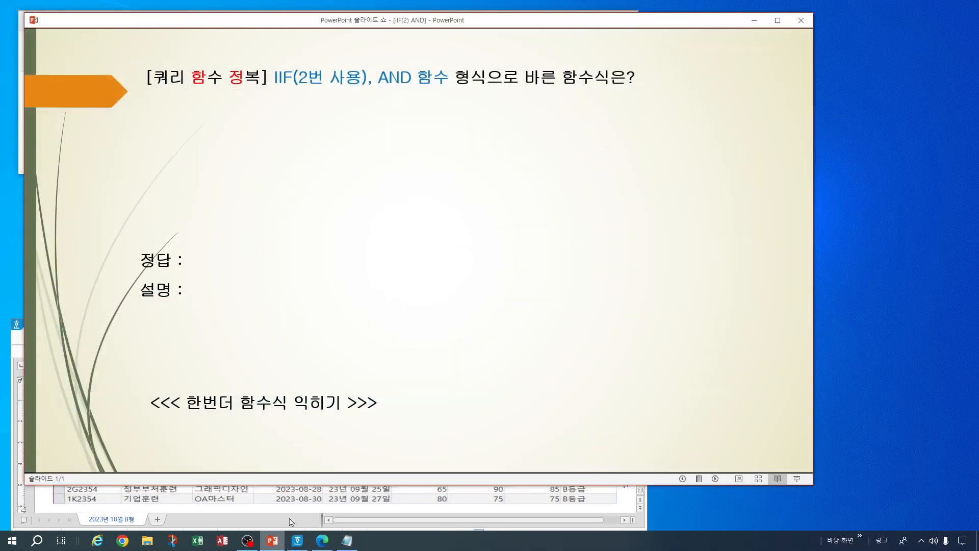
click(368, 208)
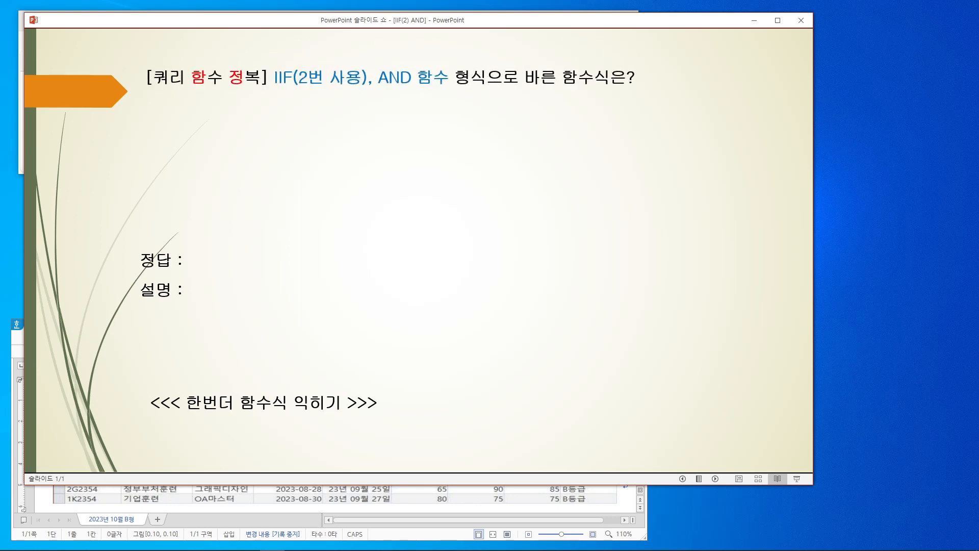
key(Right)
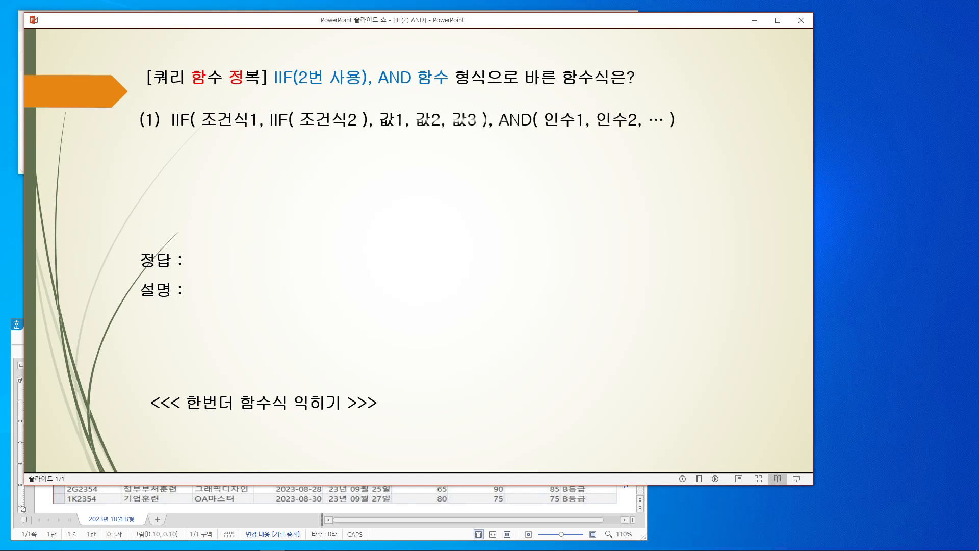
key(Right)
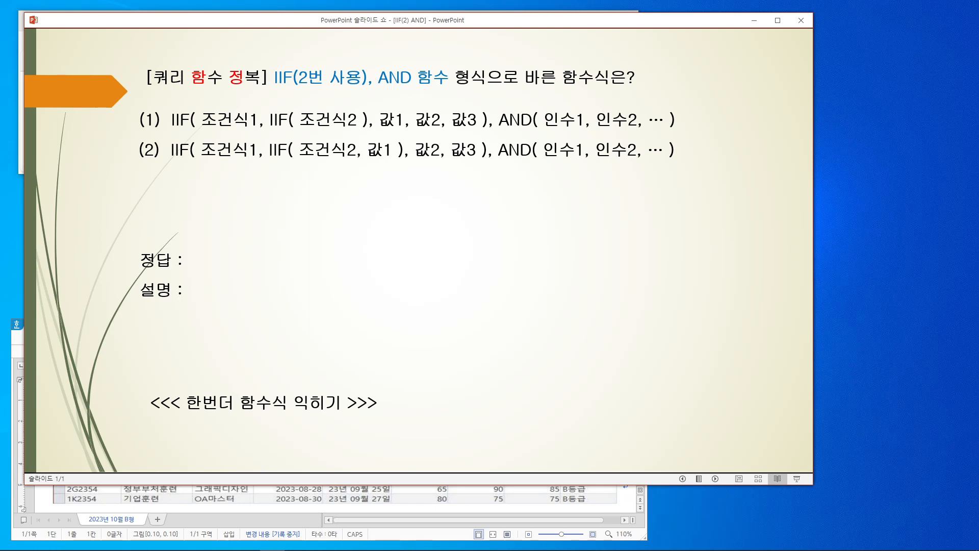
key(Right)
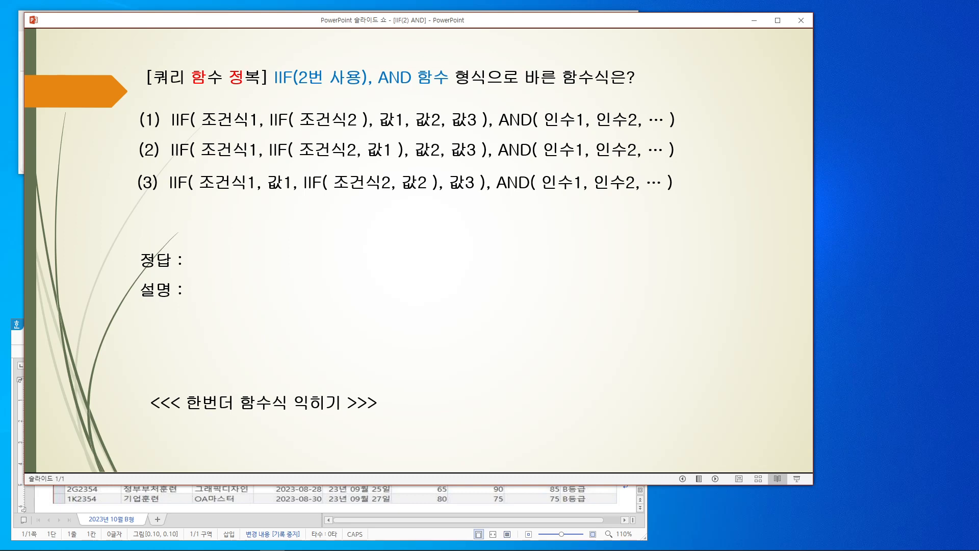
key(Right)
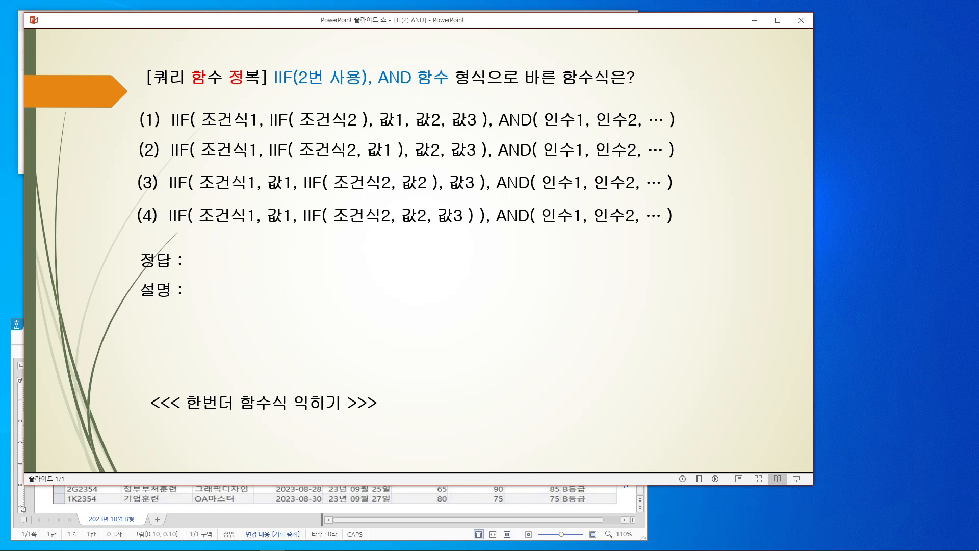
Reveal the quiz's answer, explanation and function format recap, and minimize the slide show to return to Notepad.
key(Right)
key(Right)
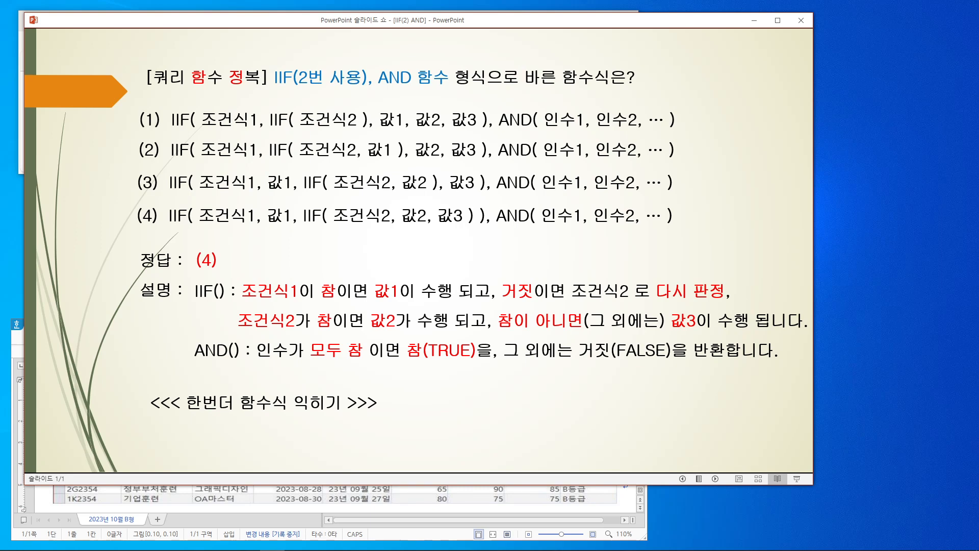
key(Return)
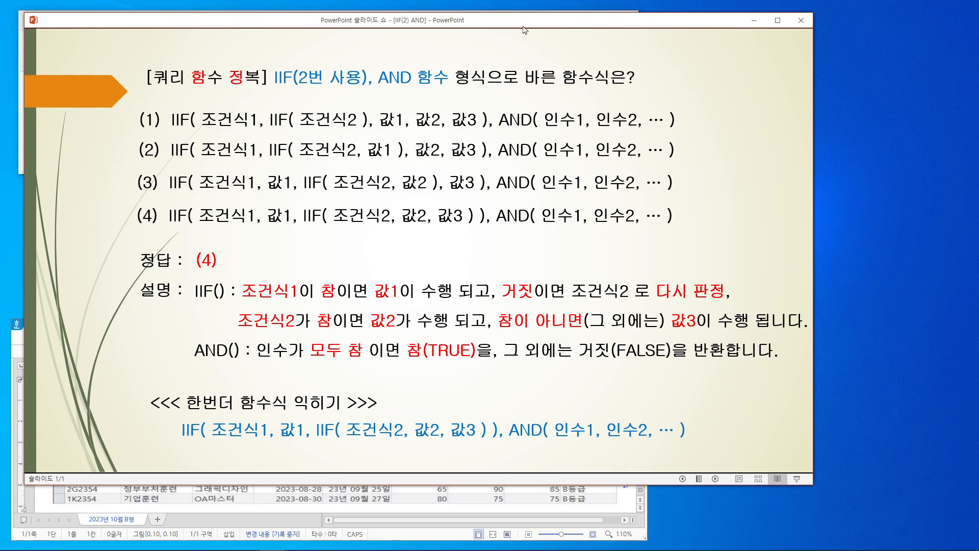
click(754, 20)
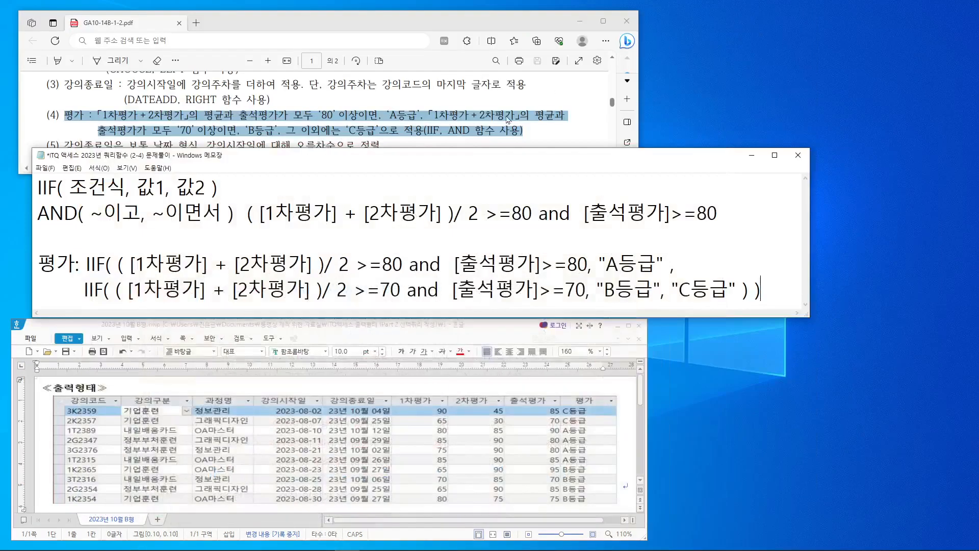